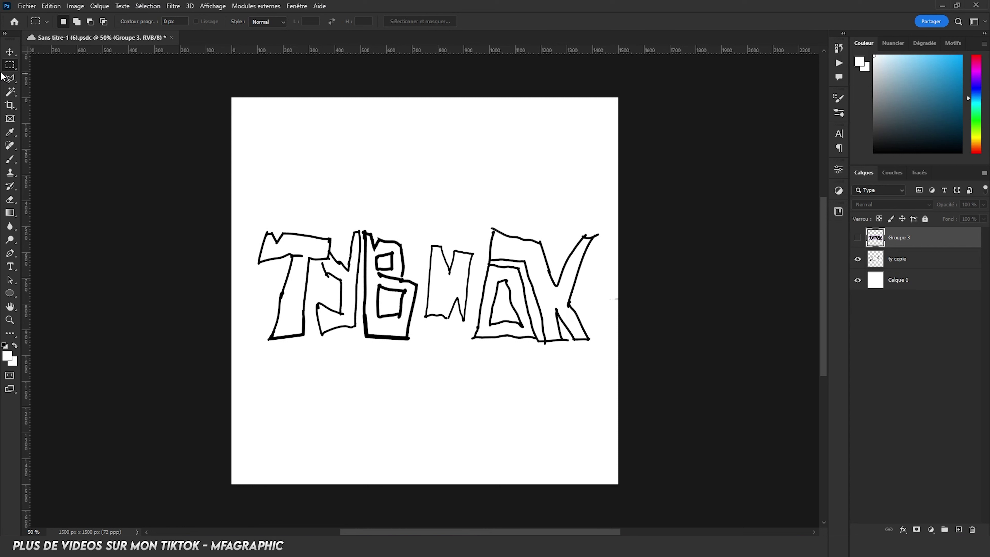
Step: Merge the "ty copie" sketch layer with the white background layer "Calque 1"
click(10, 78)
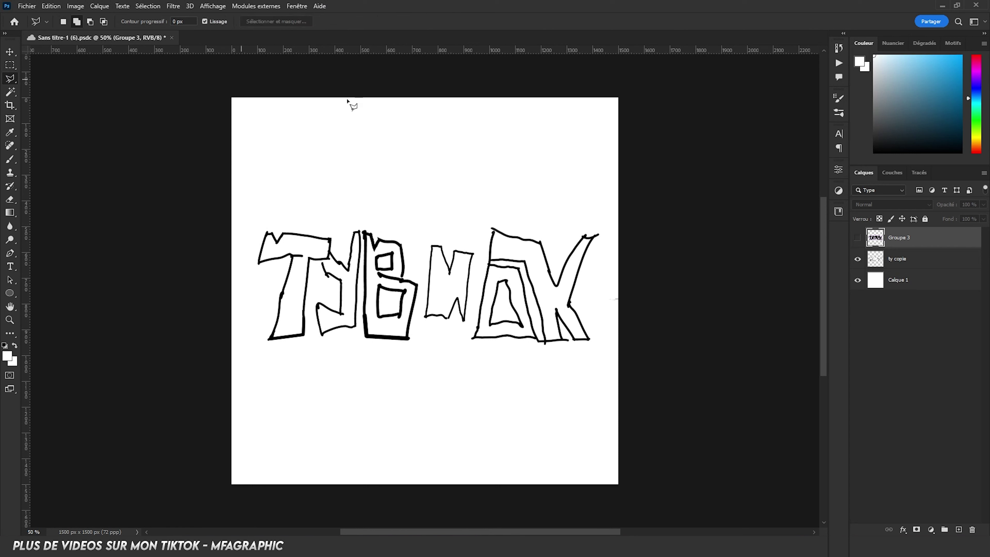
click(898, 264)
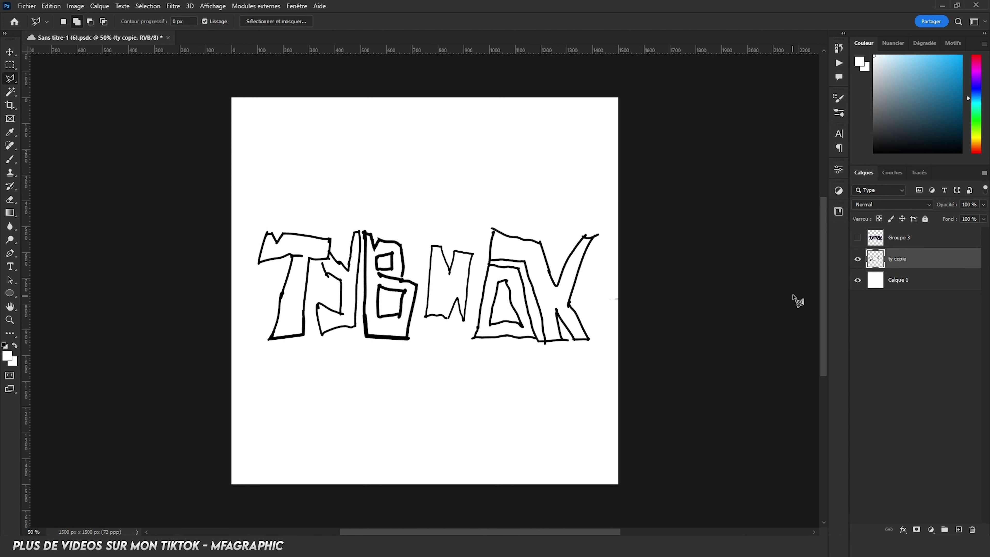
click(858, 279)
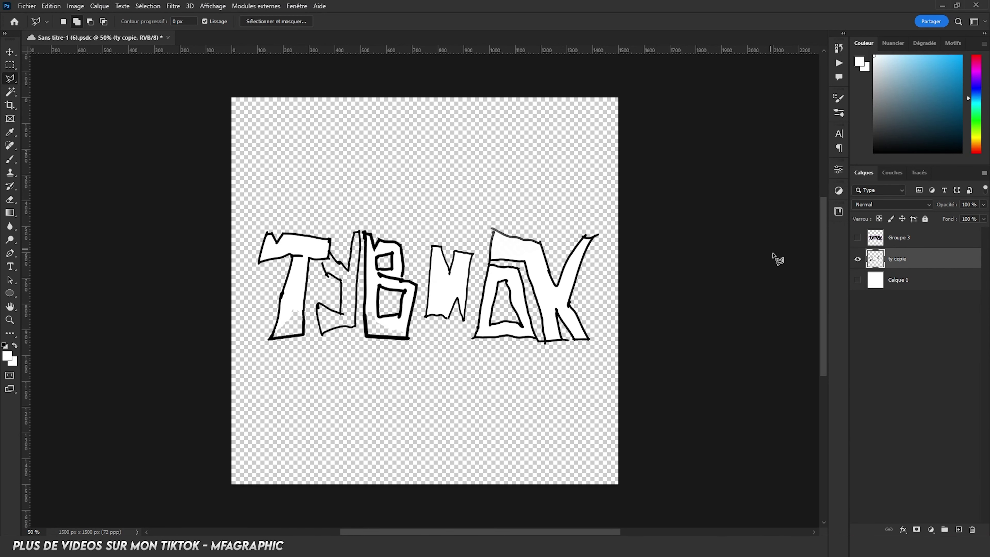
click(858, 280)
ctrl+click(929, 279)
key(ctrl+e)
Step: Select the white areas of the merged sketch with the Magic Wand, delete them and clear the selection
key(w)
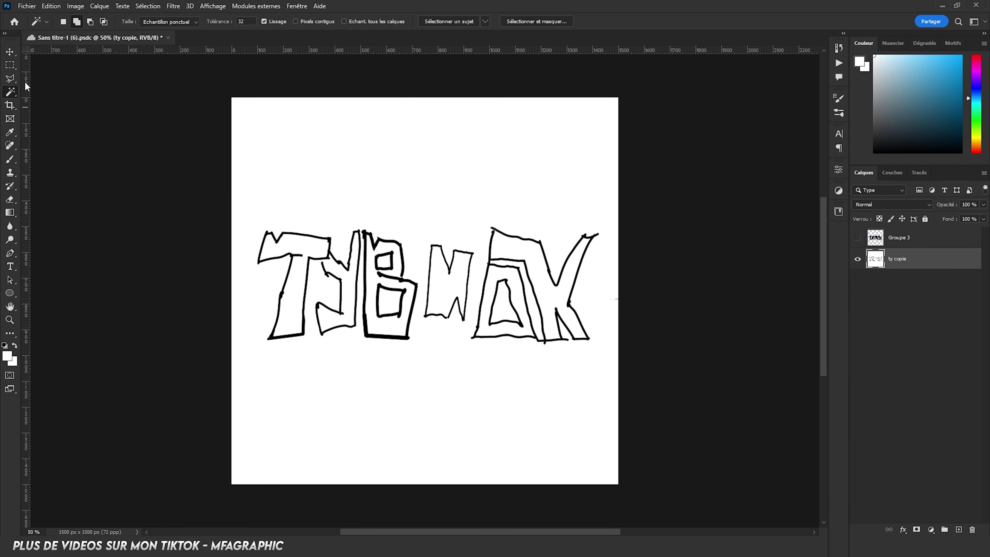
click(395, 152)
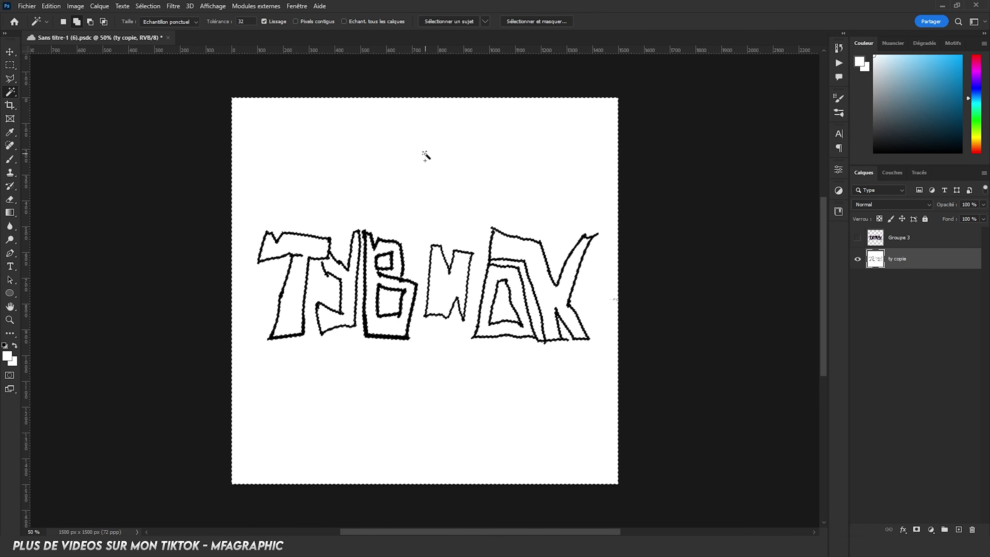
key(Delete)
key(ctrl+d)
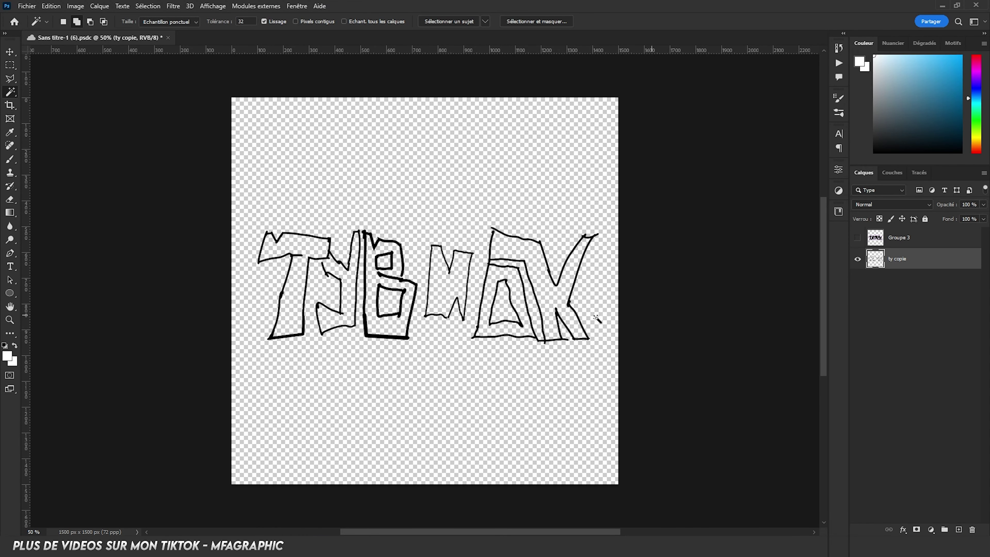
Step: Add a new layer beneath the "ty copie" line art and paint it entirely white with a very large brush
click(959, 529)
drag(896, 259, 897, 287)
click(10, 160)
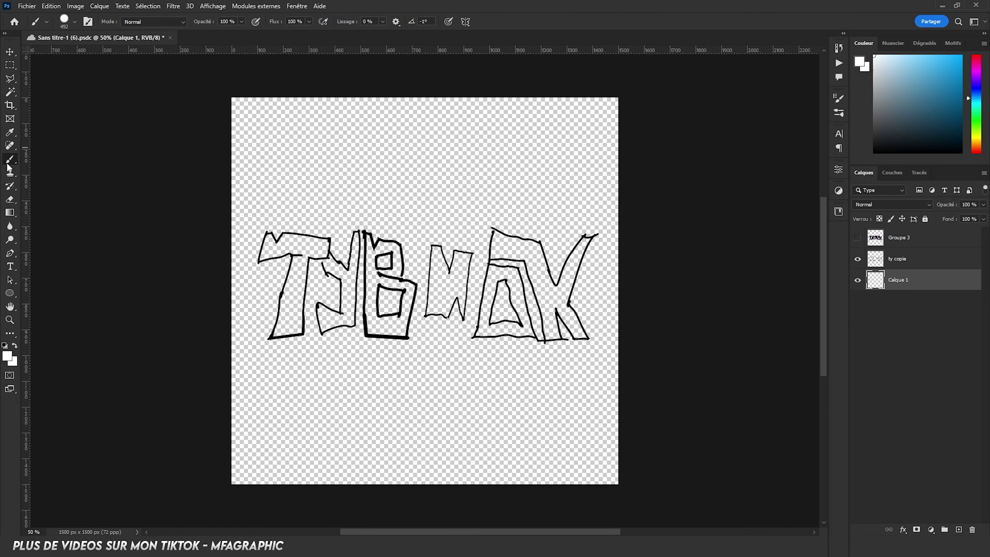
drag(448, 157, 2, 173)
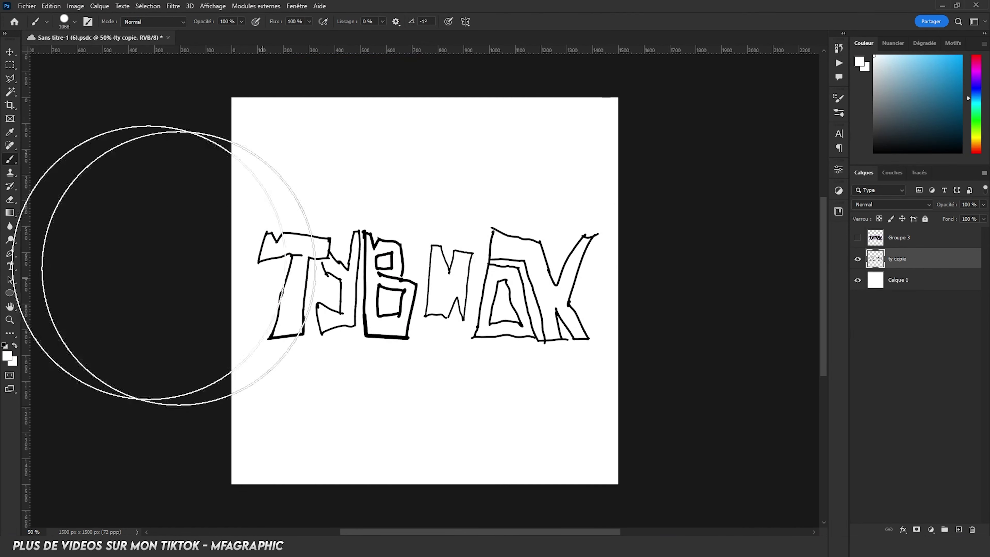
Step: Outline the O and K together on "ty copie" with the Polygonal Lasso and cut them to a new layer
right_click(10, 79)
click(84, 87)
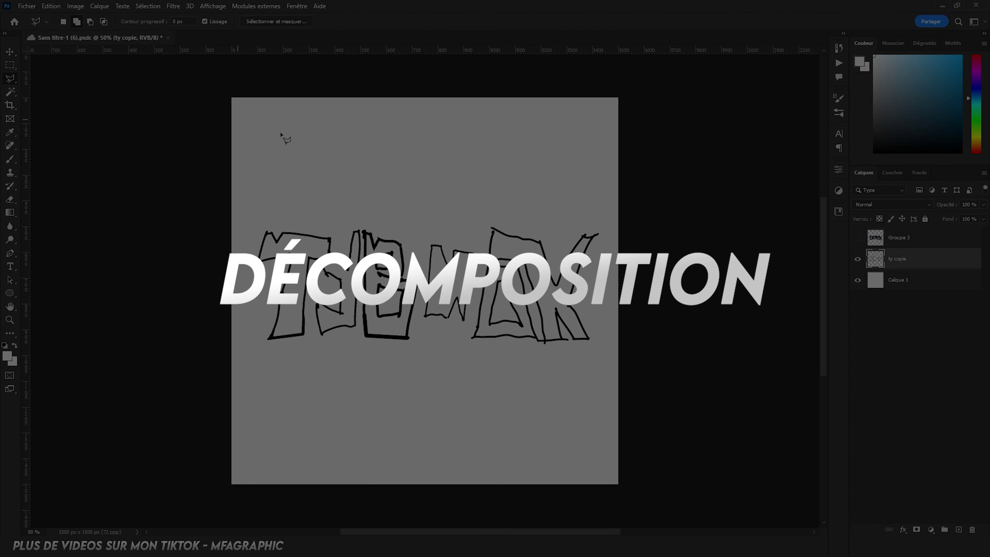
scroll(520, 282, up, 5)
click(363, 449)
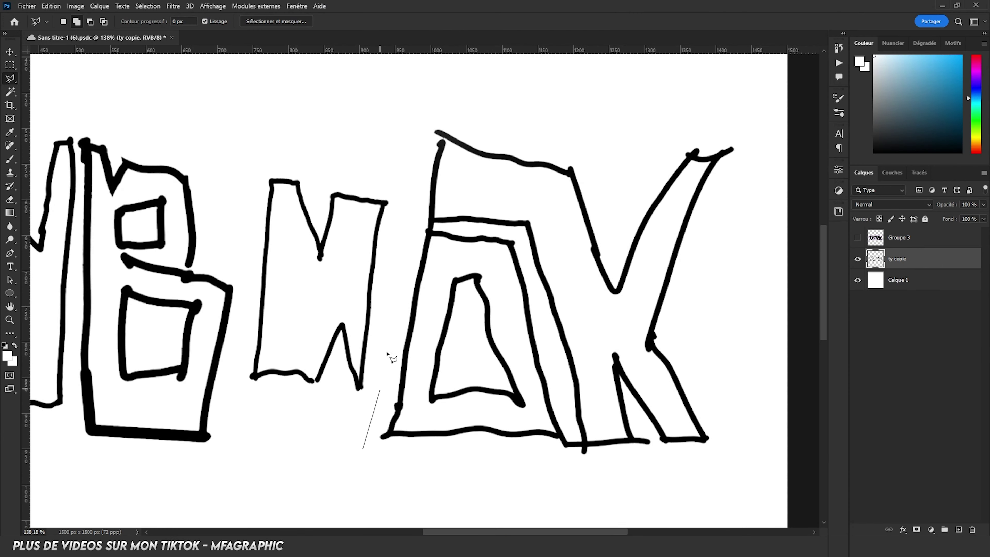
click(427, 95)
click(785, 89)
click(750, 479)
double_click(349, 470)
right_click(497, 290)
click(608, 367)
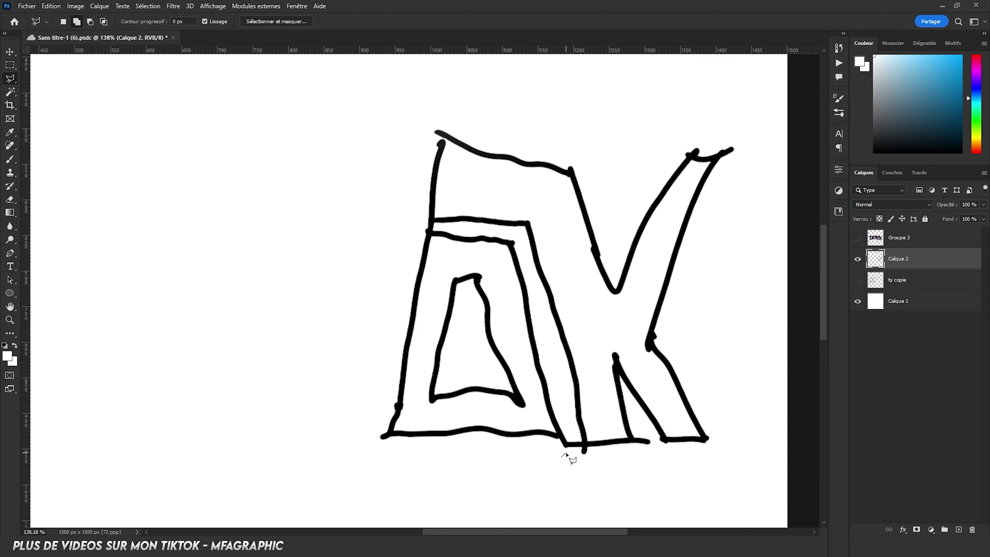
Step: Outline the O along its gap with the K using the Polygonal Lasso and cut it to its own layer
click(562, 456)
click(569, 444)
click(517, 233)
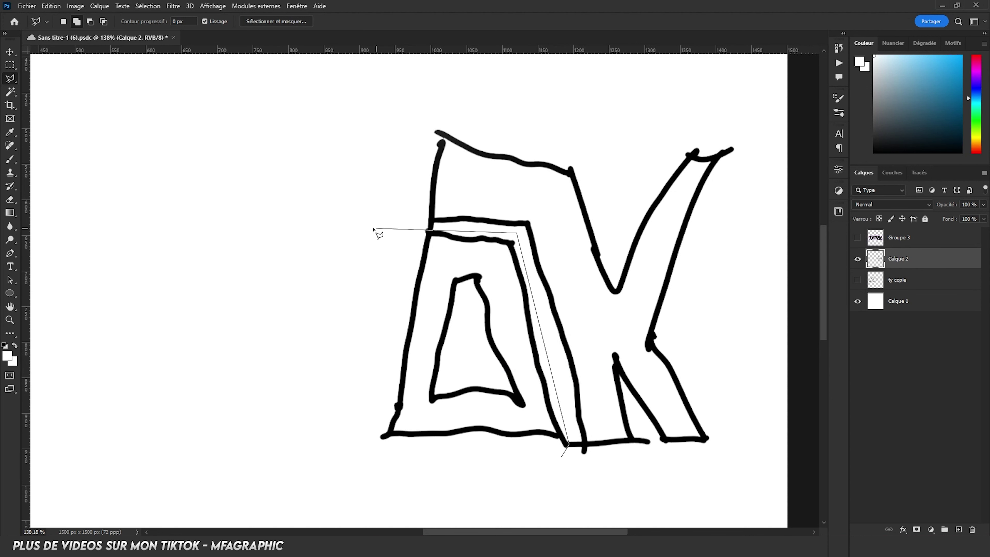
click(368, 226)
click(333, 469)
click(562, 456)
right_click(501, 232)
click(559, 313)
scroll(603, 302, down, 5)
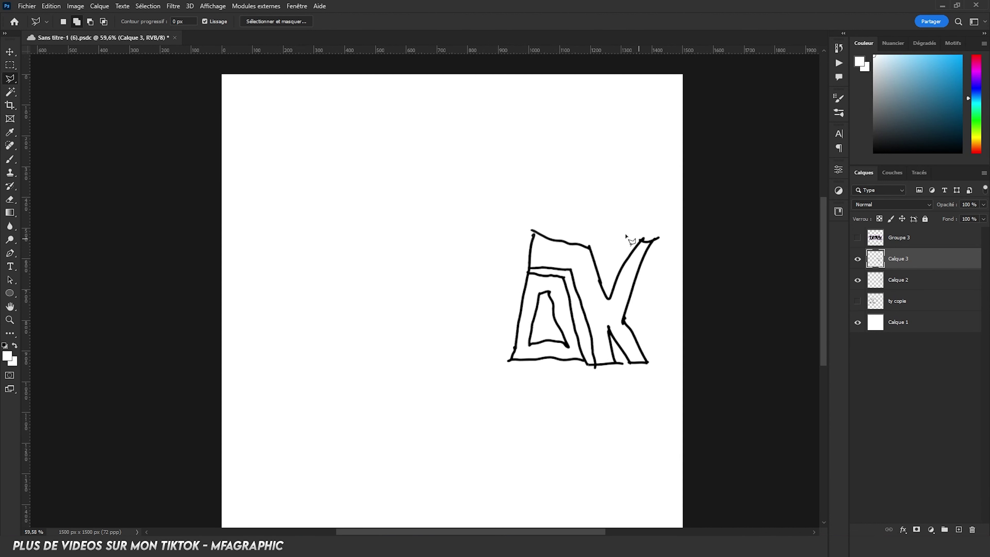
Step: Show the "ty copie" layer again, outline its N with the Polygonal Lasso and cut it to a new layer
click(858, 301)
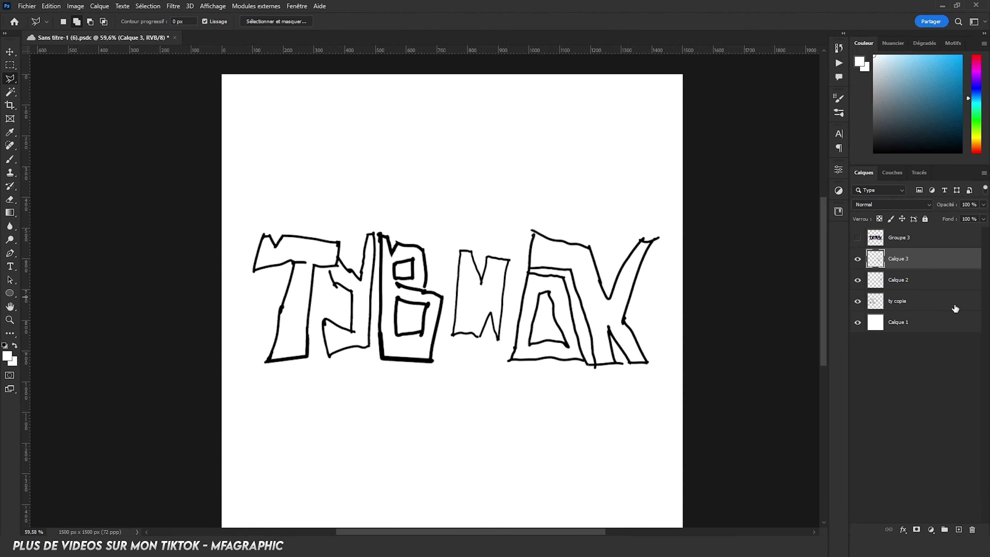
click(953, 303)
scroll(432, 277, up, 1)
click(449, 368)
click(455, 205)
click(524, 231)
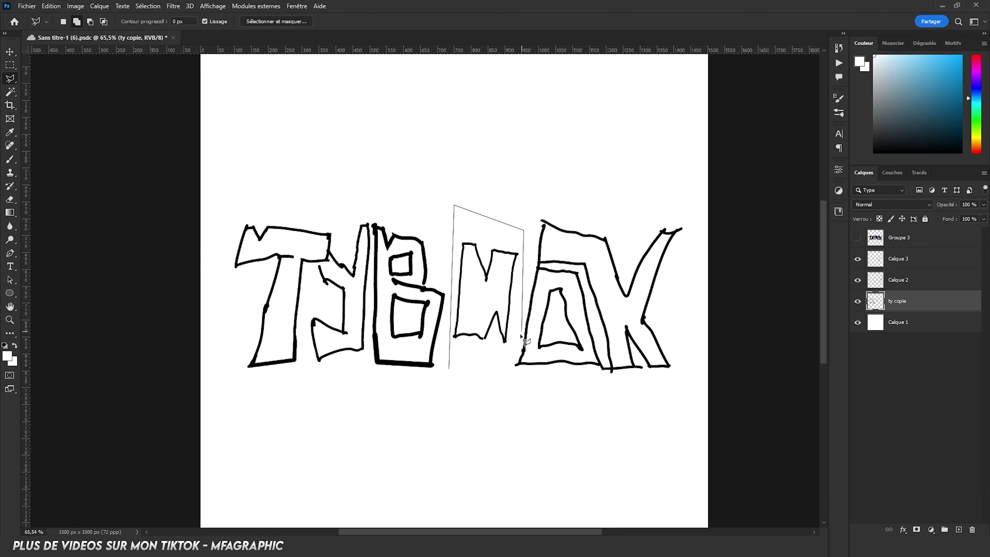
double_click(512, 368)
right_click(489, 339)
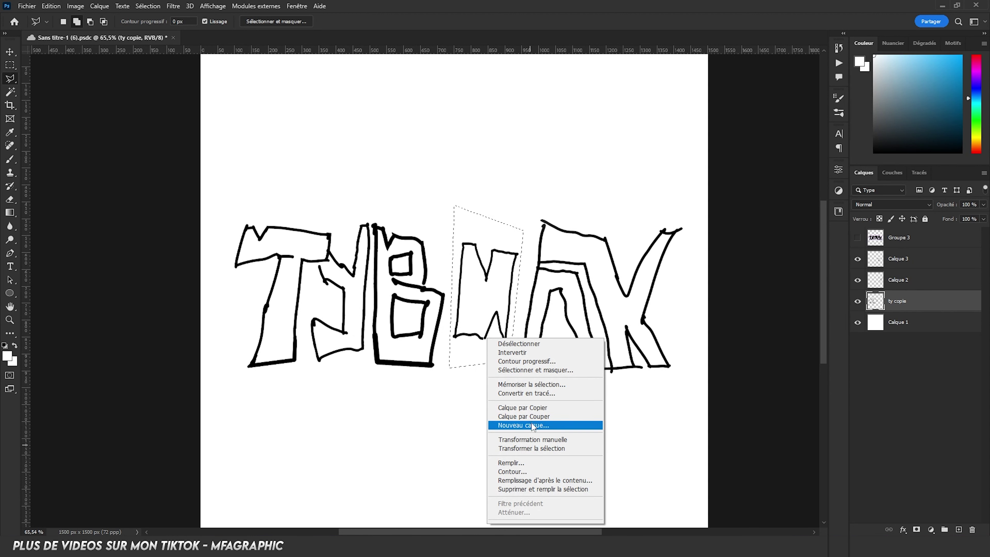
click(523, 417)
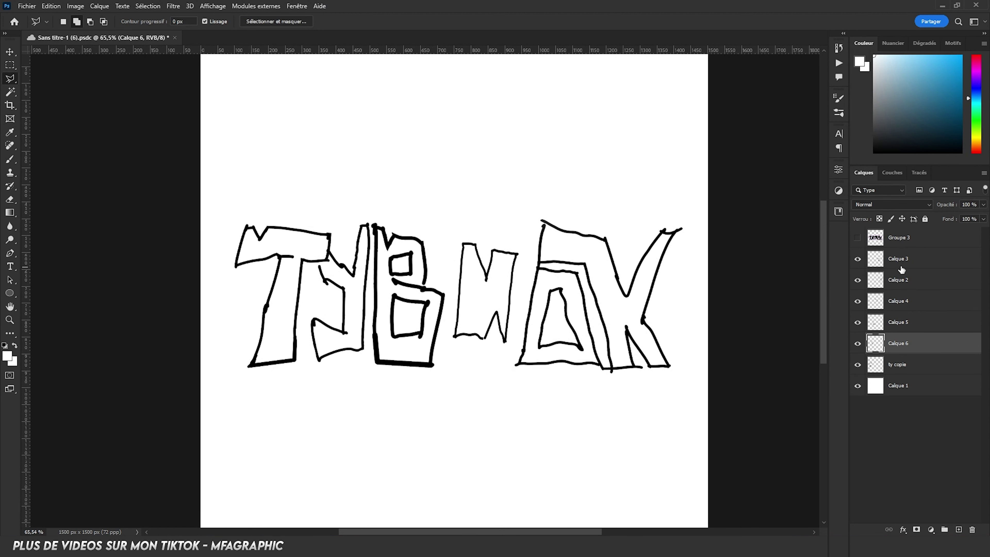
Step: Move the O layer below the K layer and rename the letter layers k, o, n, b, y and t
drag(908, 260, 921, 287)
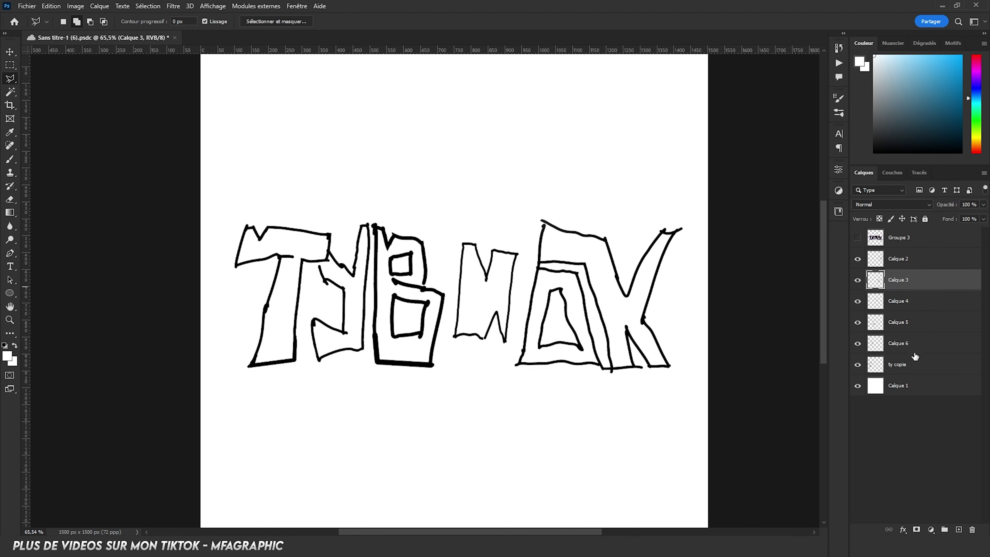
double_click(898, 365)
text(y)
double_click(901, 342)
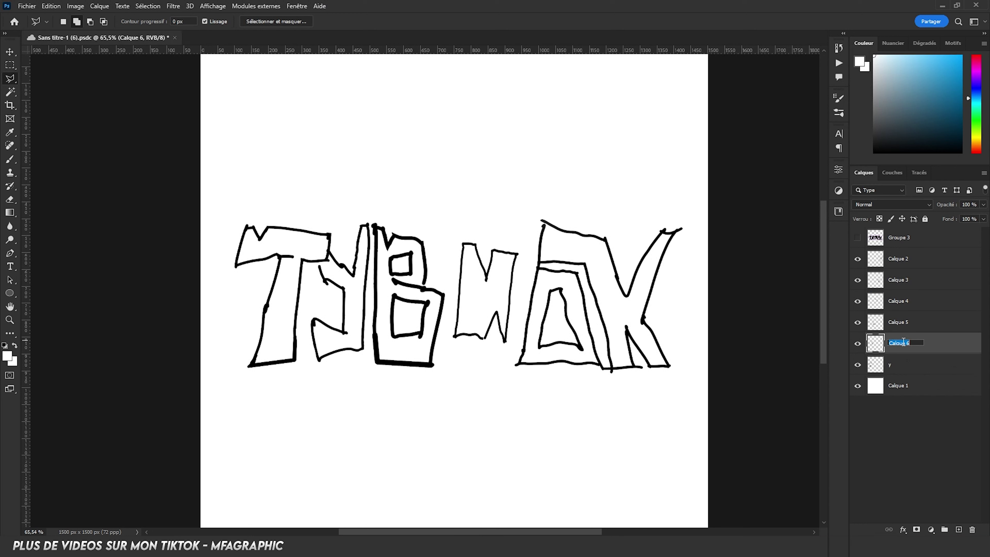
double_click(890, 365)
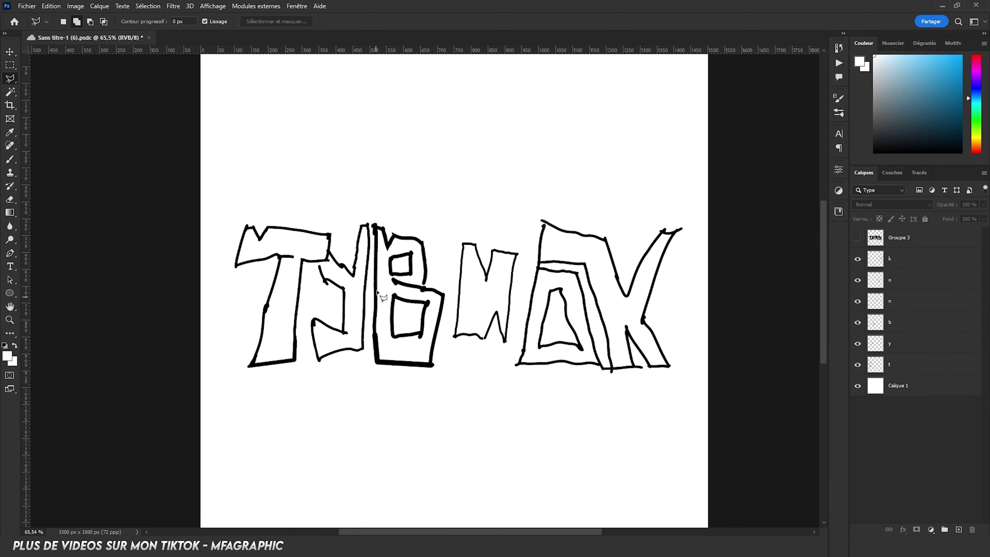
Step: Place two horizontal guides, one along the top and one along the bottom of the lettering
scroll(396, 258, down, 3)
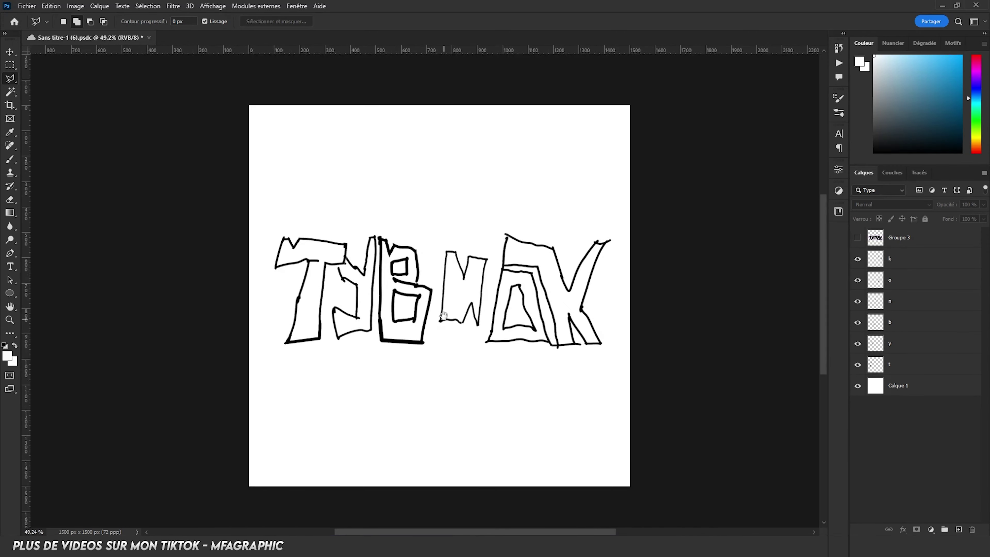
drag(444, 316, 450, 302)
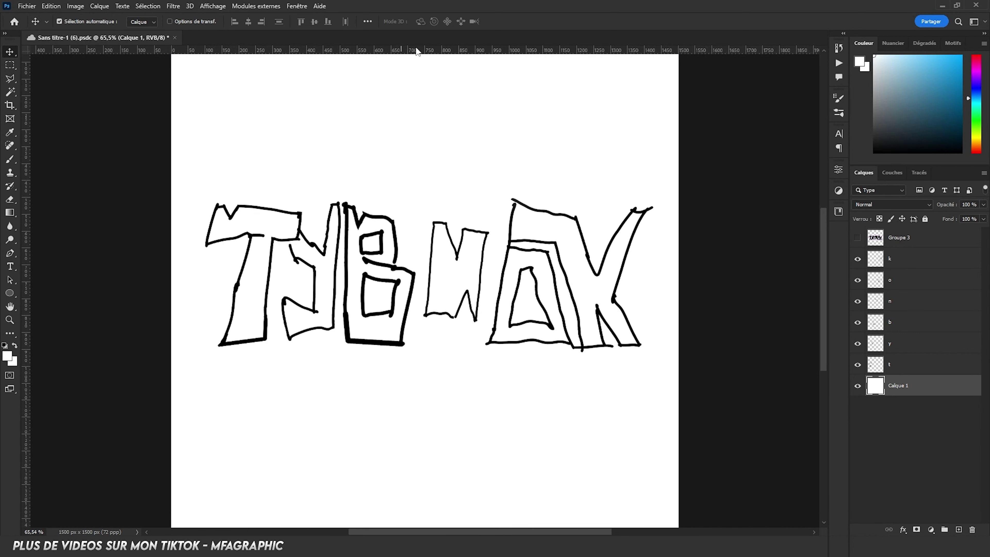
mouse_move(417, 50)
mouse_down()
mouse_move(694, 54)
mouse_move(491, 204)
mouse_move(511, 199)
mouse_move(542, 326)
mouse_move(533, 351)
mouse_up()
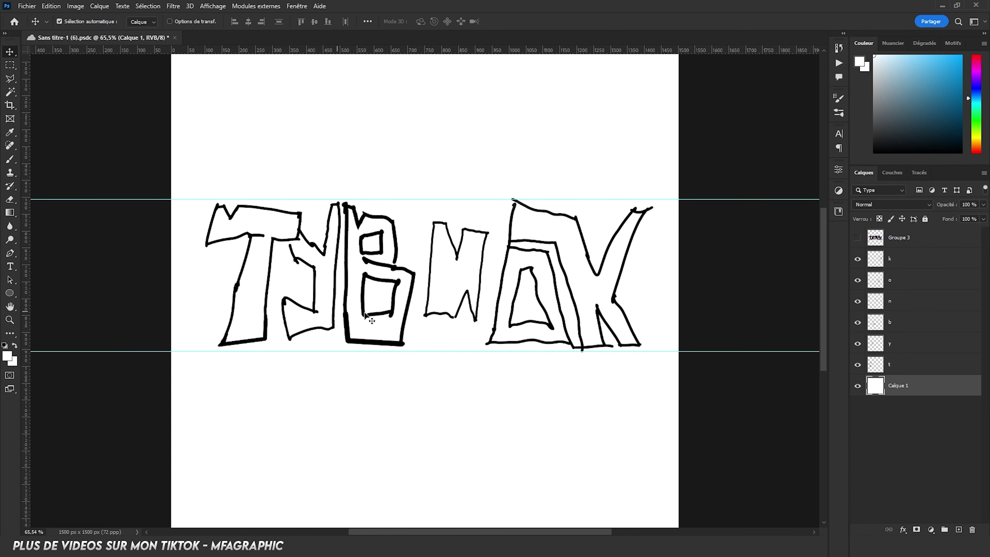
Step: Enlarge the letter Y with Free Transform so that its base reaches the lower guide
click(333, 326)
key(ctrl+t)
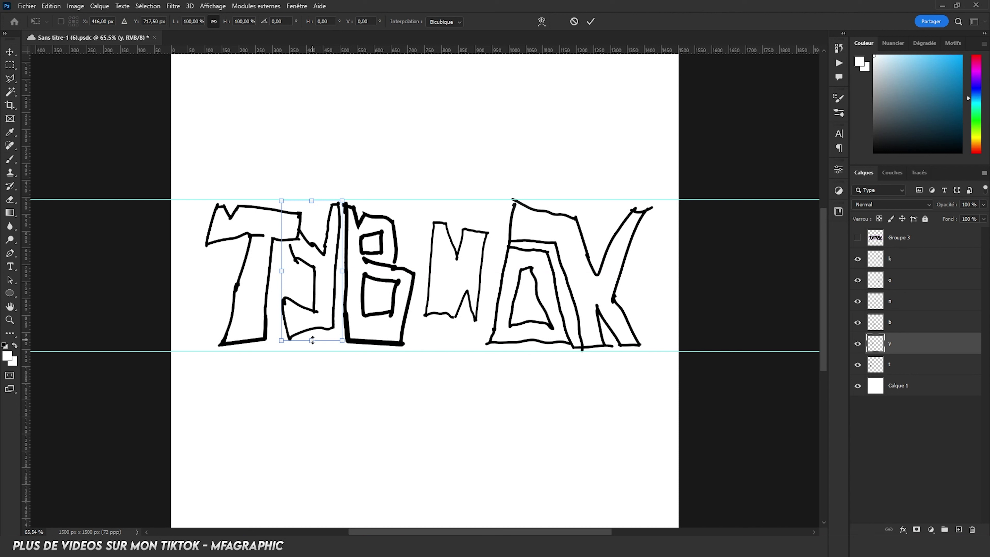
drag(312, 340, 313, 351)
key(Return)
Step: Scale up the letter T with Free Transform to fill the height between the two guides
click(897, 364)
key(ctrl+t)
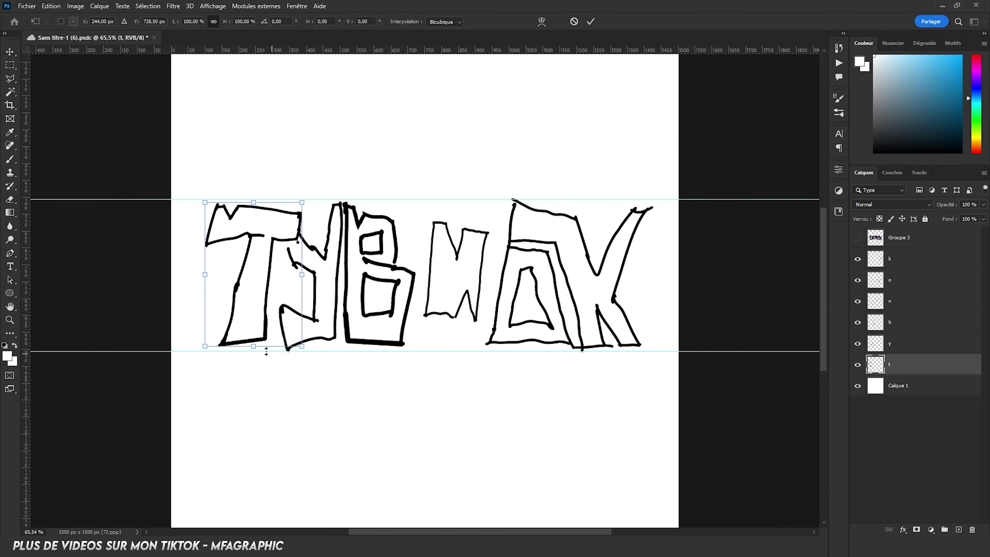
drag(251, 346, 251, 350)
key(Return)
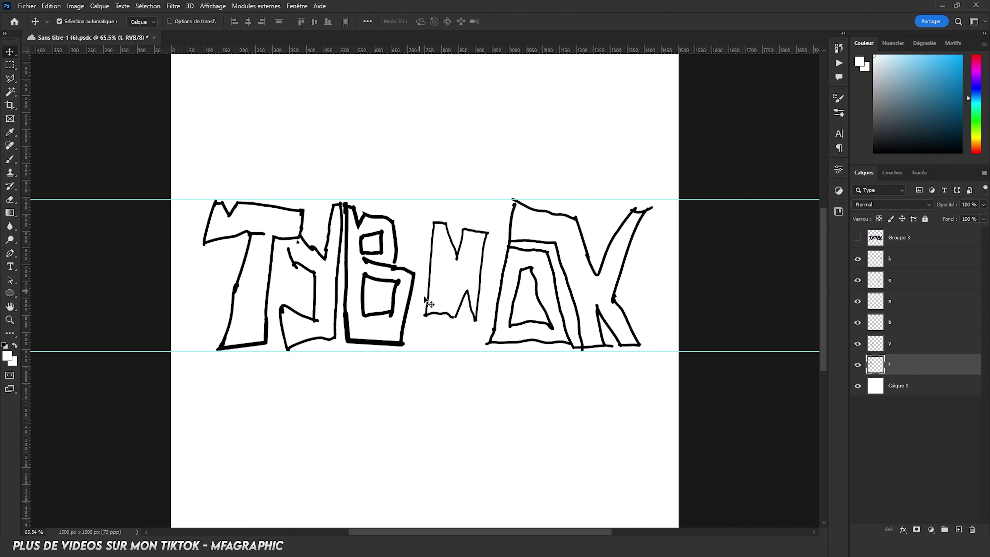
Step: Nudge the letter B slightly away from the Y and scale it to about 102% toward the lower guide
click(385, 345)
key(ctrl+t)
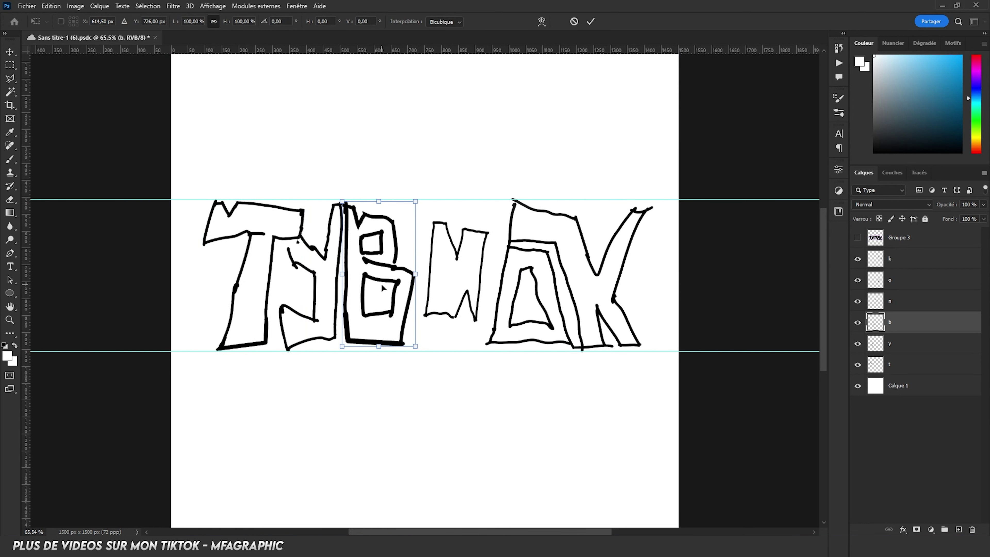
drag(381, 288, 385, 287)
drag(382, 346, 381, 350)
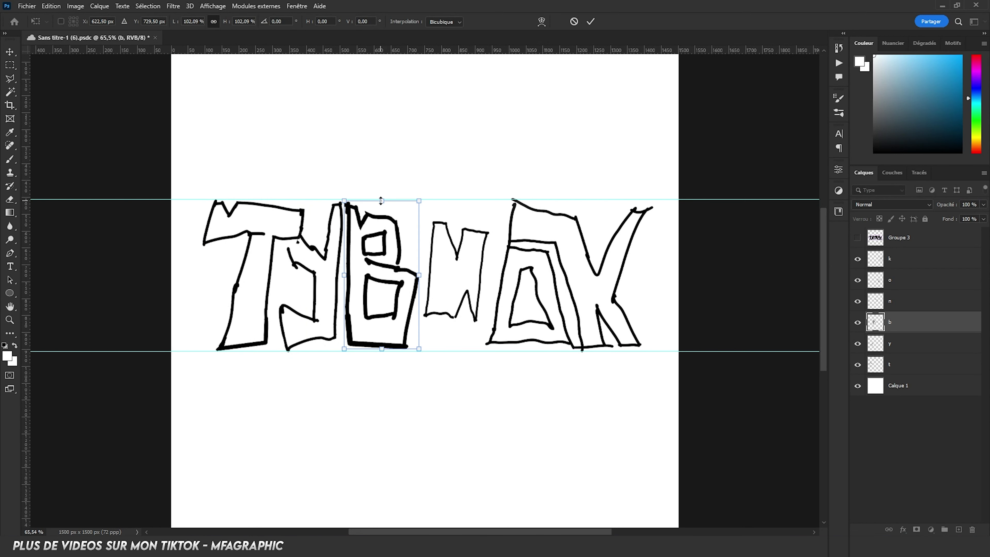
key(Return)
click(461, 265)
key(ctrl+t)
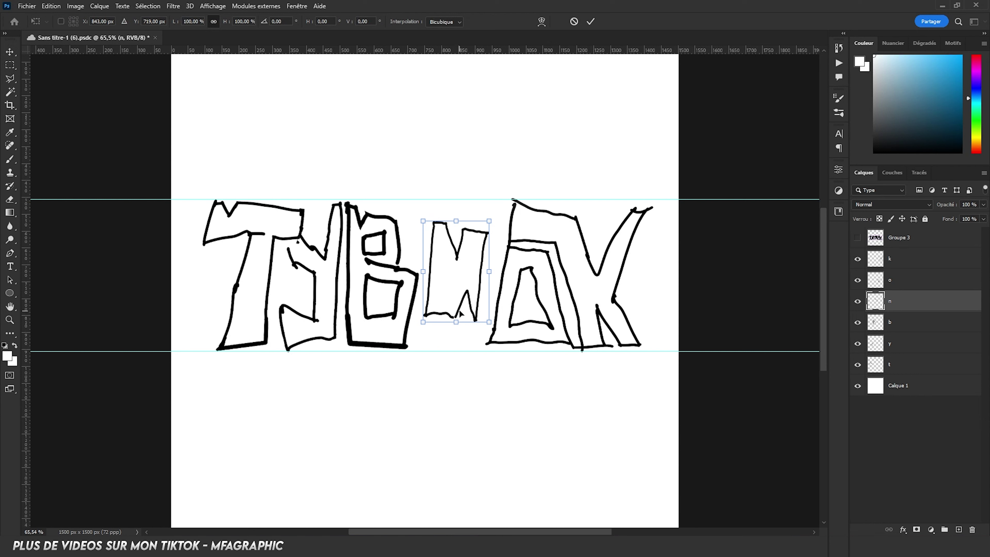
key(Return)
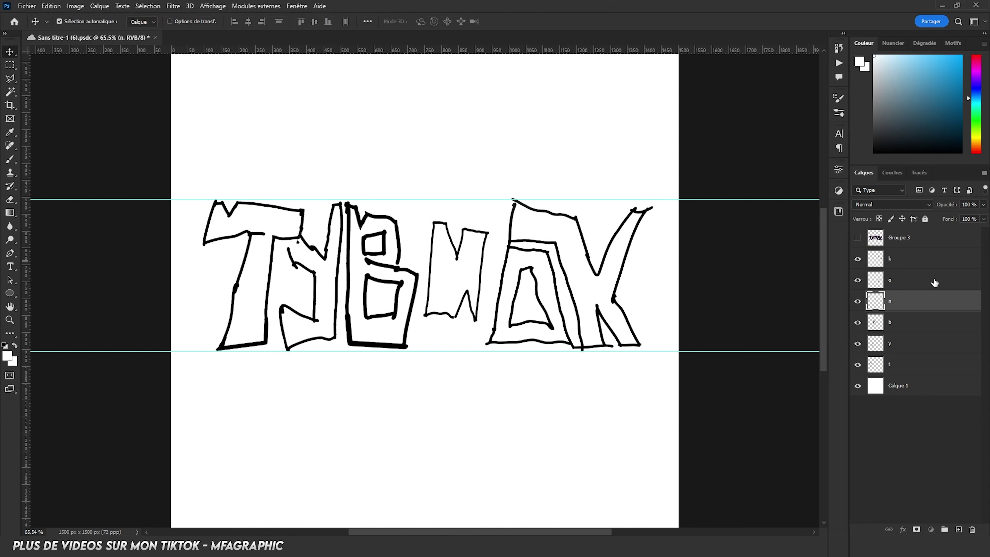
Step: Select the o and k layers together and enlarge them slightly downward with Free Transform to match the other letters
click(926, 284)
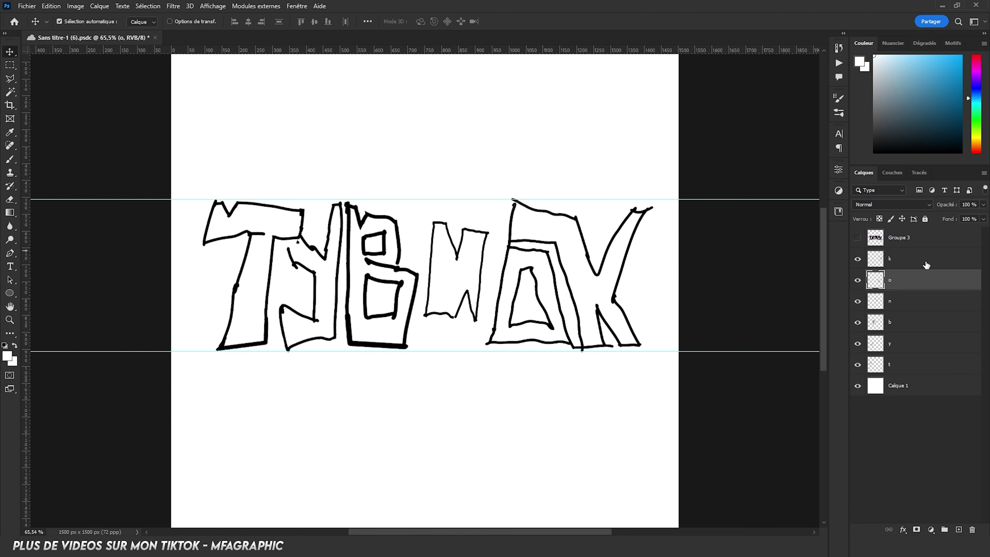
shift+click(914, 259)
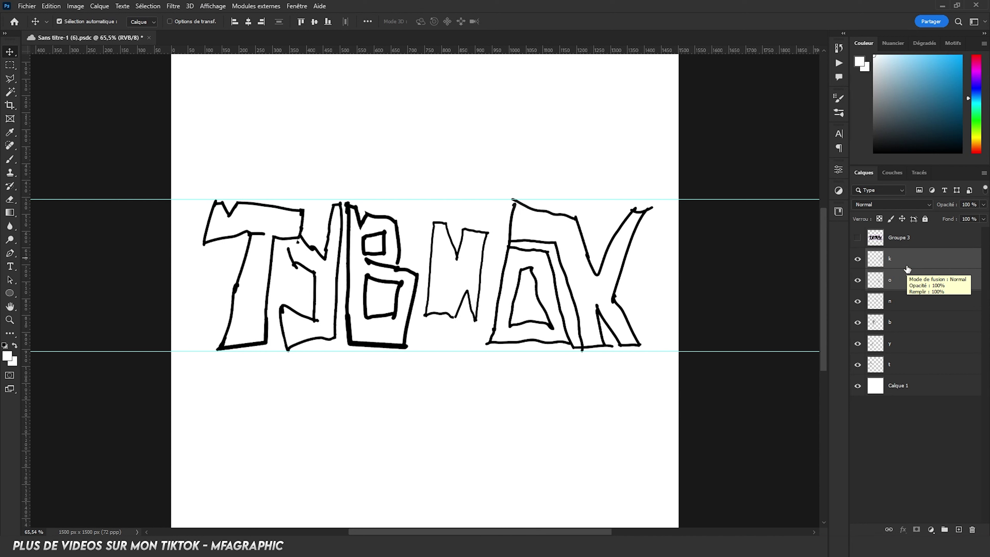
key(ctrl+t)
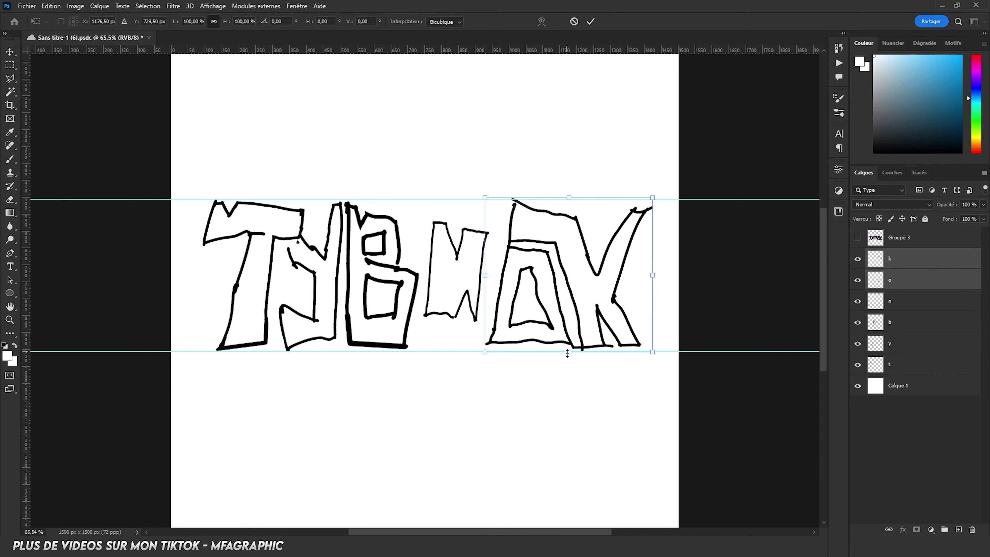
drag(570, 354, 571, 359)
key(Return)
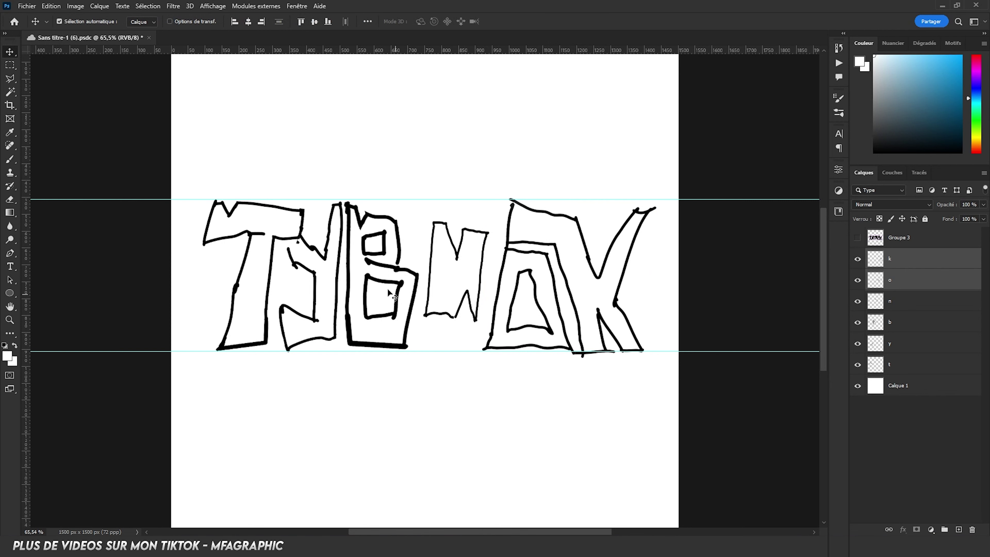
Step: Hide the n layer
click(858, 301)
scroll(504, 267, down, 3)
scroll(505, 267, up, 3)
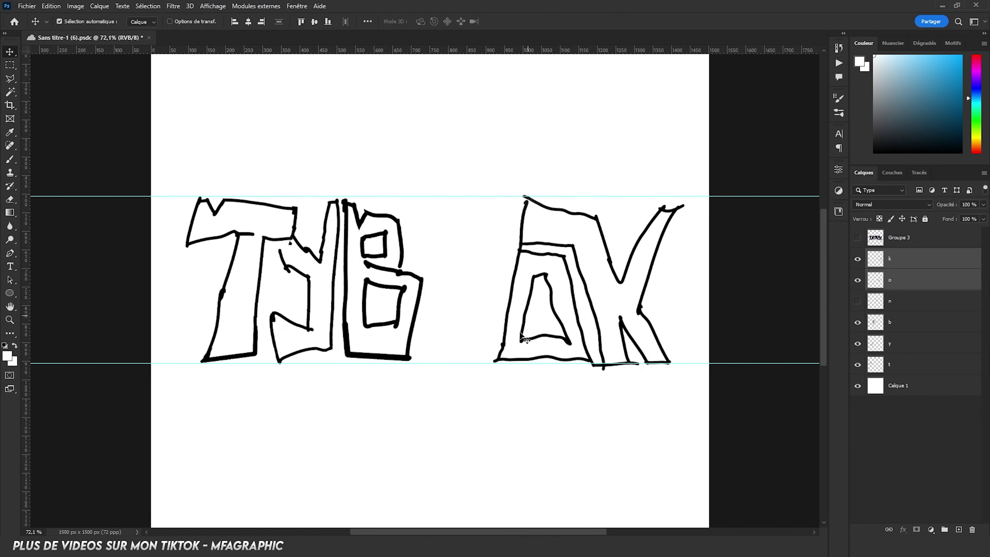
Step: Add a layer named n above the k layer and get the Brush ready with the default black foreground colour
click(892, 257)
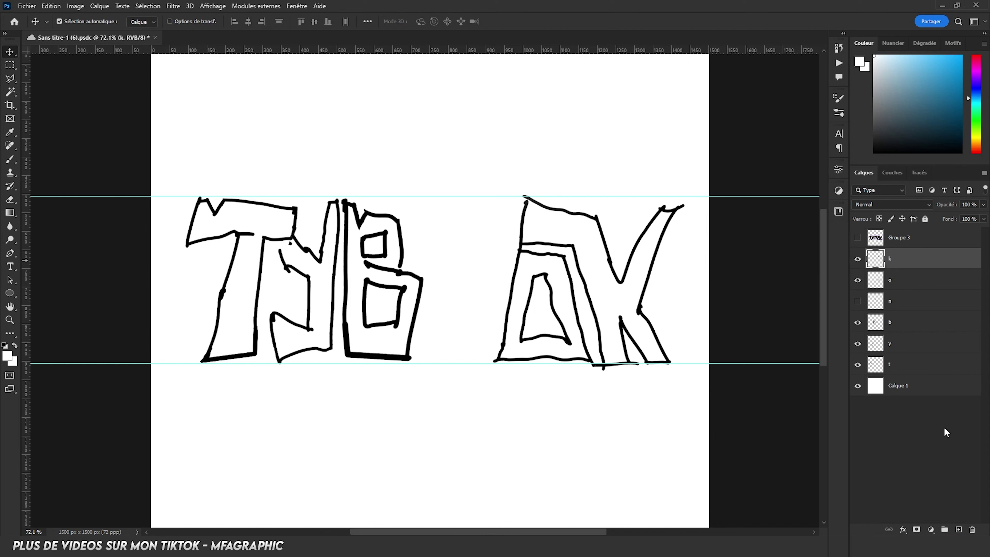
click(959, 530)
key(d)
key(b)
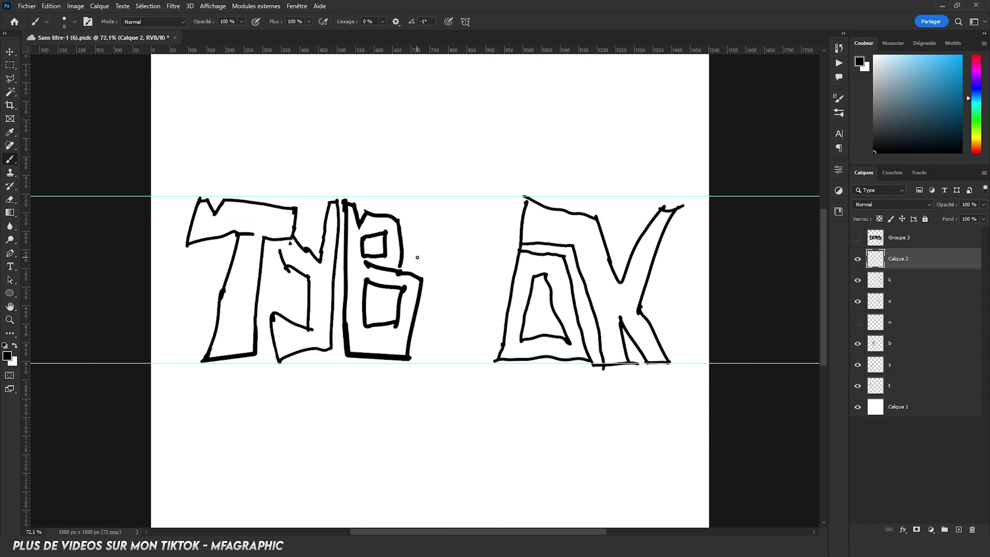
double_click(900, 258)
text(n)
key(Return)
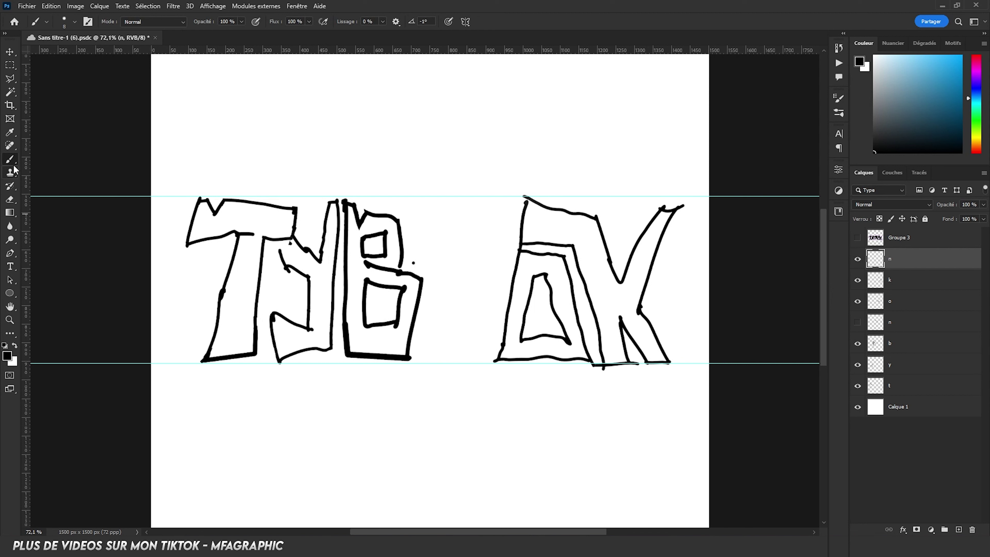
Step: Draw a chain of connected straight practice lines above the lettering with the 8 px brush
click(75, 22)
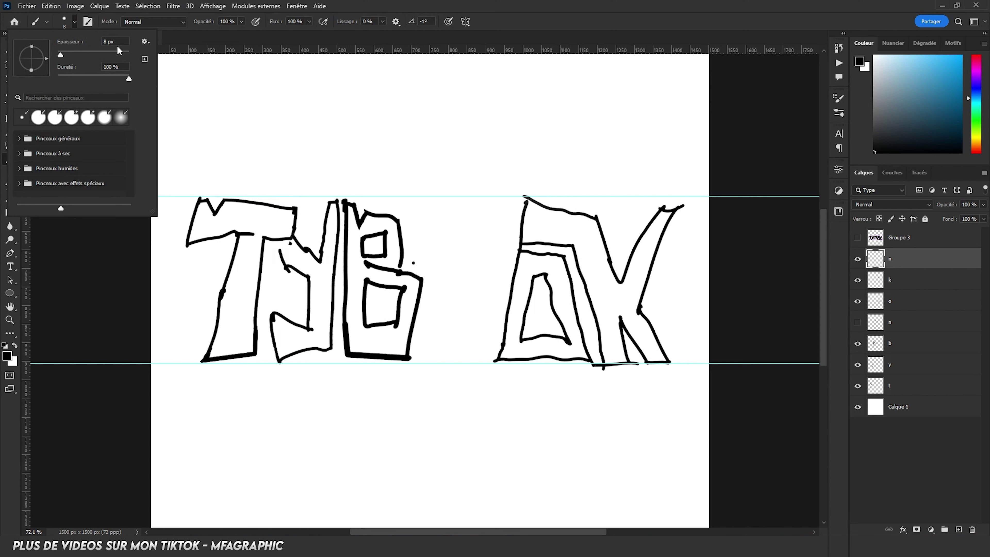
click(345, 115)
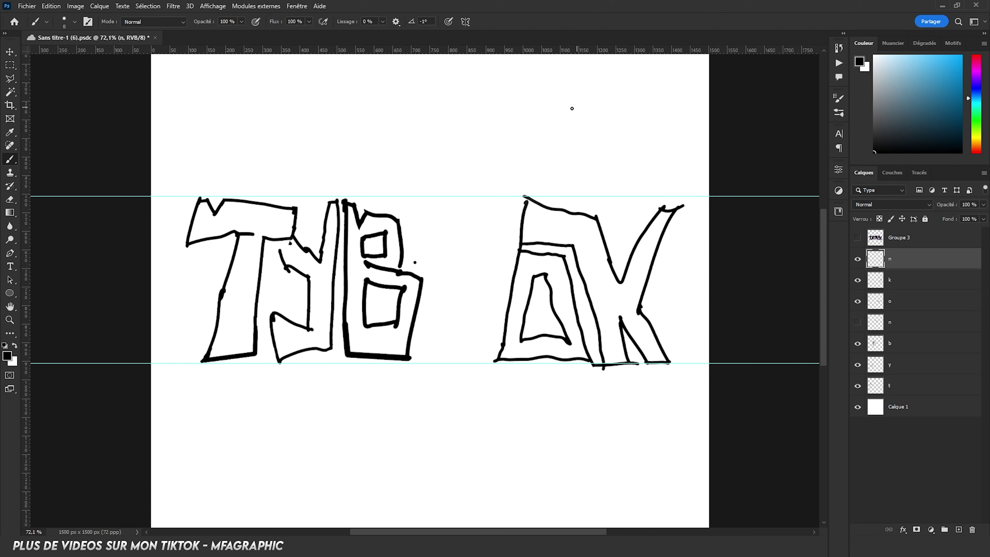
shift+click(601, 83)
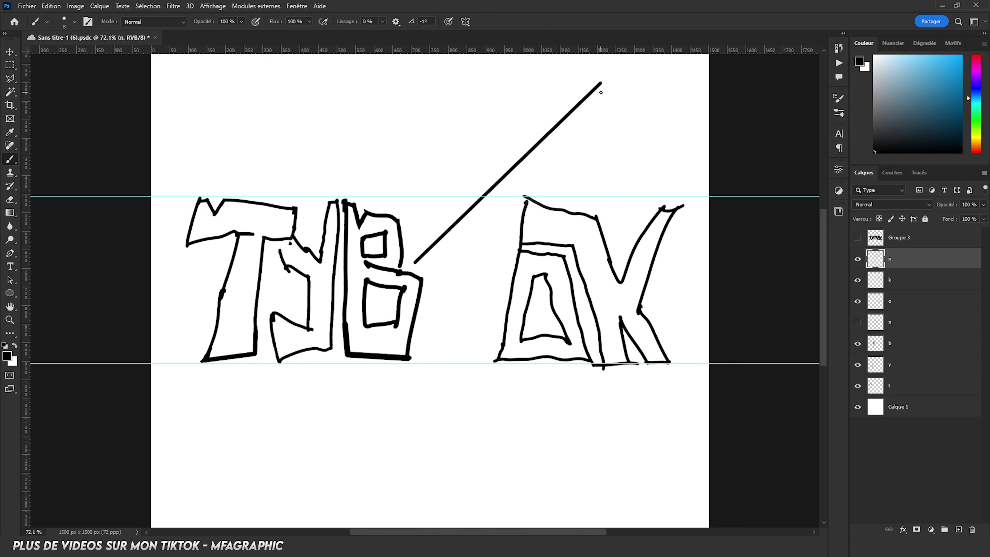
shift+click(246, 85)
shift+click(568, 192)
shift+click(655, 112)
shift+click(375, 99)
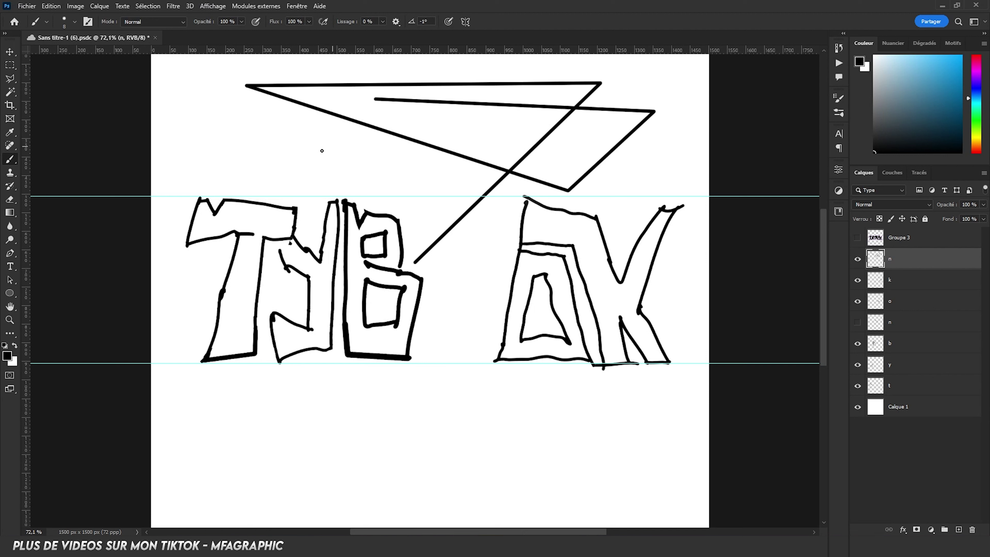
shift+click(312, 152)
shift+click(486, 187)
shift+click(649, 78)
shift+click(678, 133)
shift+click(509, 171)
shift+click(424, 125)
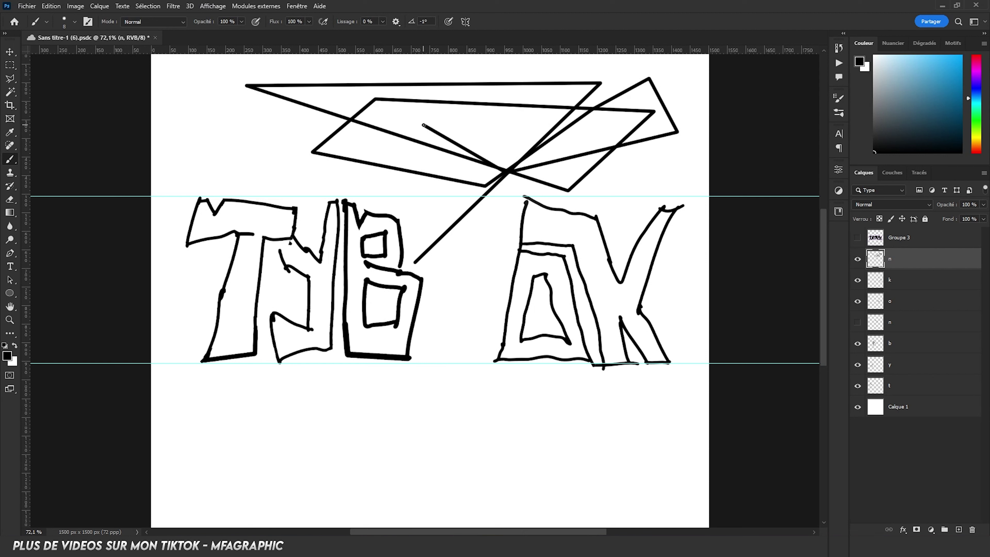
Step: Delete the n layer holding the practice lines and add a fresh layer named n above the k layer
key(Delete)
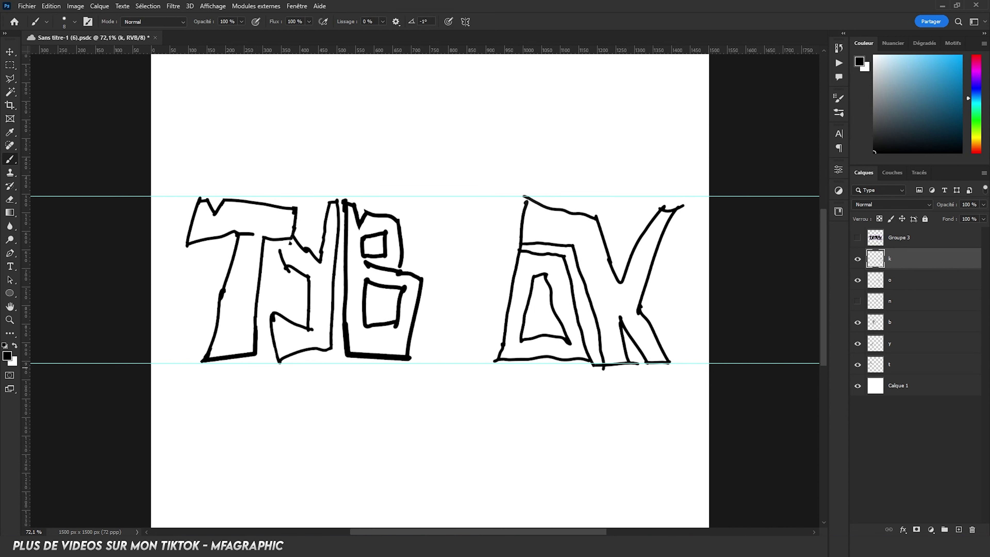
click(960, 531)
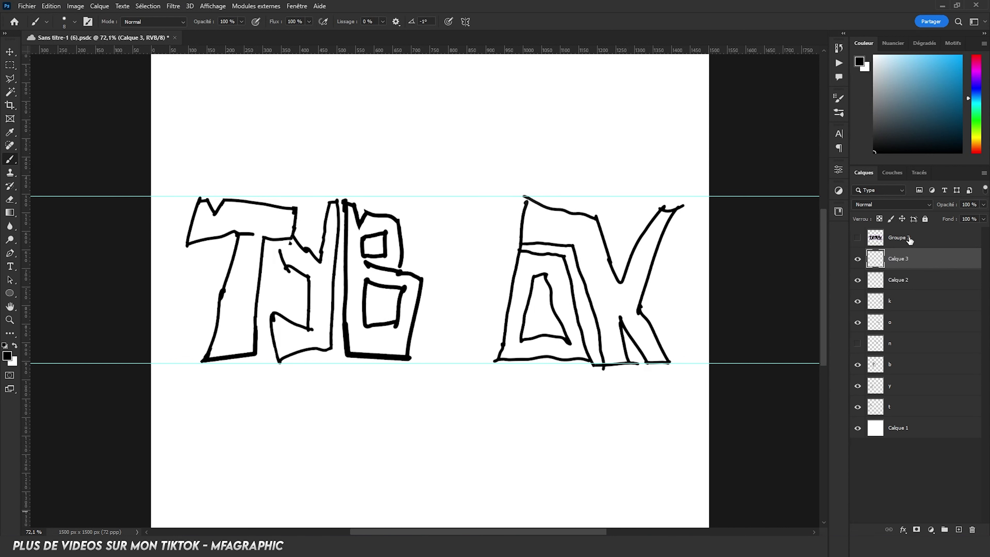
double_click(907, 259)
text(n)
key(Return)
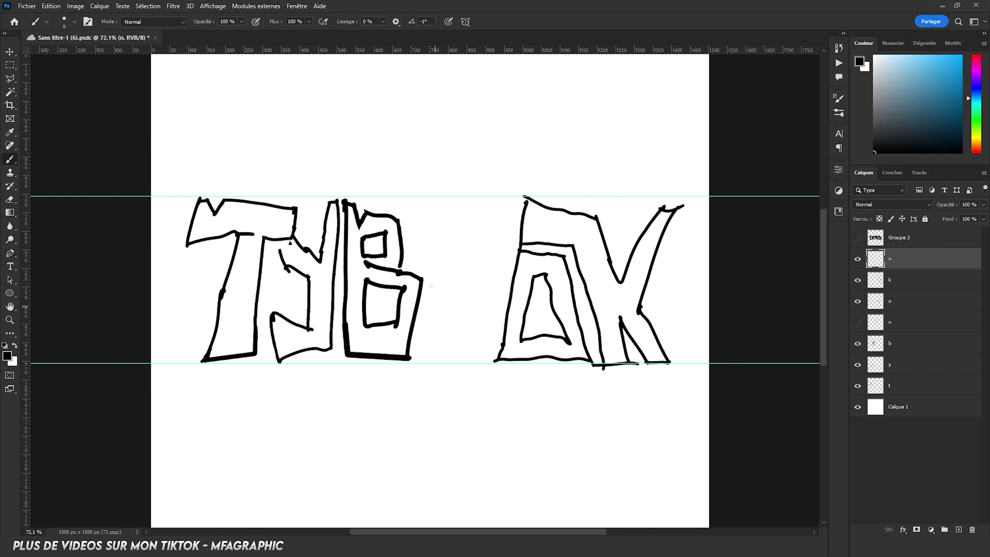
Step: Draw the outline of a new N between the B and the O with connected straight brush lines, notched at top and bottom
shift+click(408, 204)
shift+click(432, 207)
shift+click(444, 260)
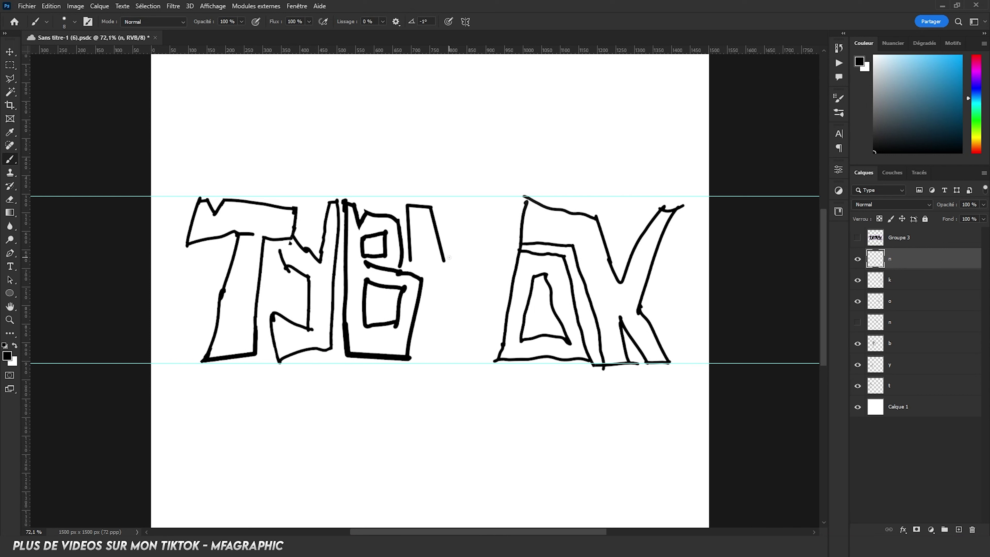
shift+click(453, 211)
shift+click(511, 212)
shift+click(487, 363)
shift+click(467, 359)
shift+click(464, 321)
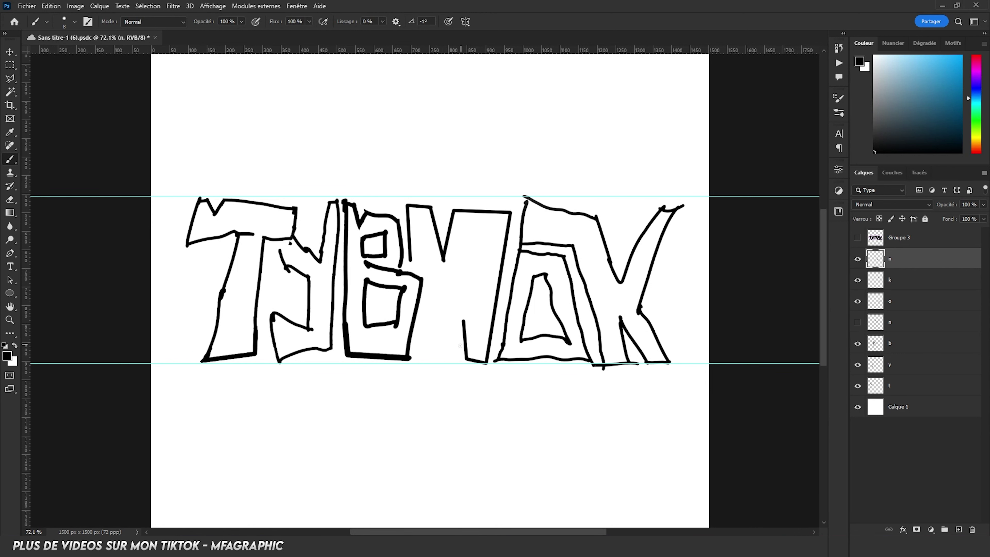
shift+click(446, 358)
shift+click(419, 357)
shift+click(437, 272)
Step: Enlarge the Eraser to 70 px and erase the V-shaped notch at the top of the N
scroll(473, 257, down, 8)
scroll(484, 256, up, 7)
scroll(447, 308, up, 2)
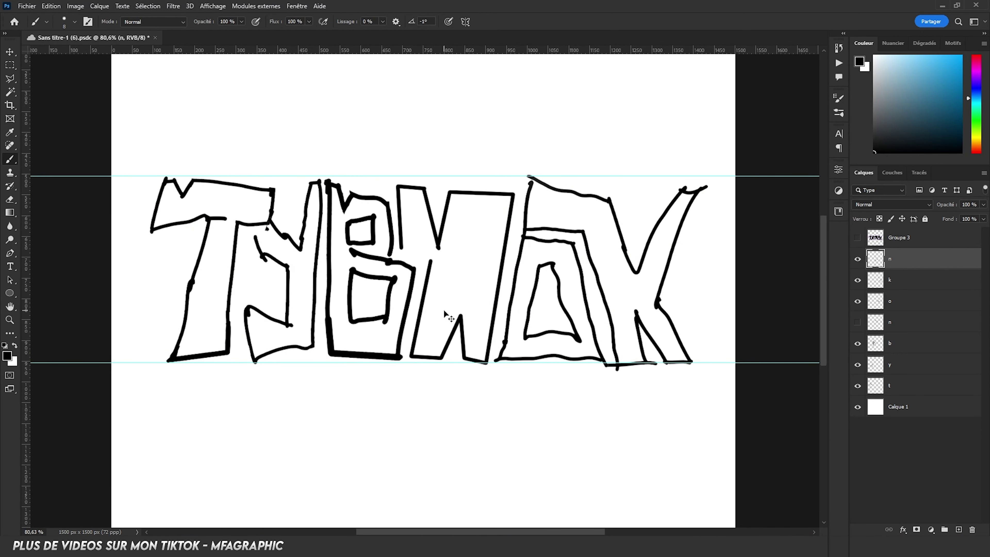
click(15, 200)
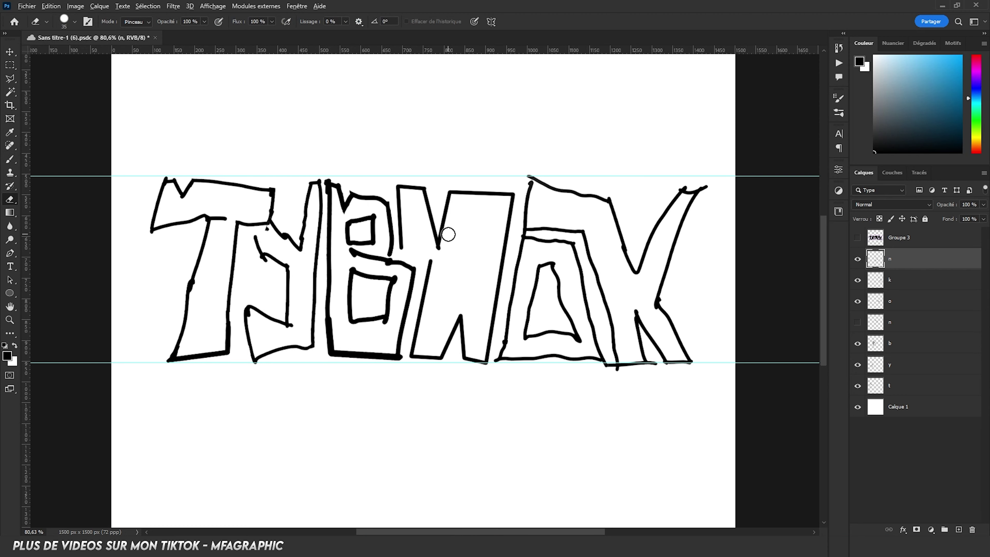
scroll(447, 233, up, 2)
key(bracketright)
key(bracketright)
key(bracketright)
key(bracketright)
mouse_move(435, 252)
mouse_down()
mouse_move(431, 214)
mouse_move(447, 196)
mouse_move(416, 194)
mouse_up()
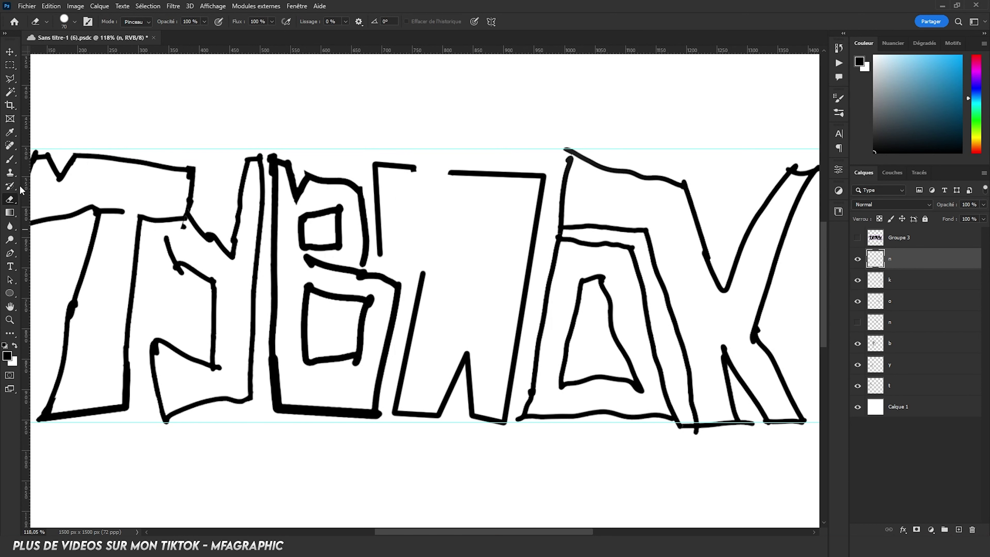
Step: Close the gap in the N's top edge with a straight brush line
click(13, 161)
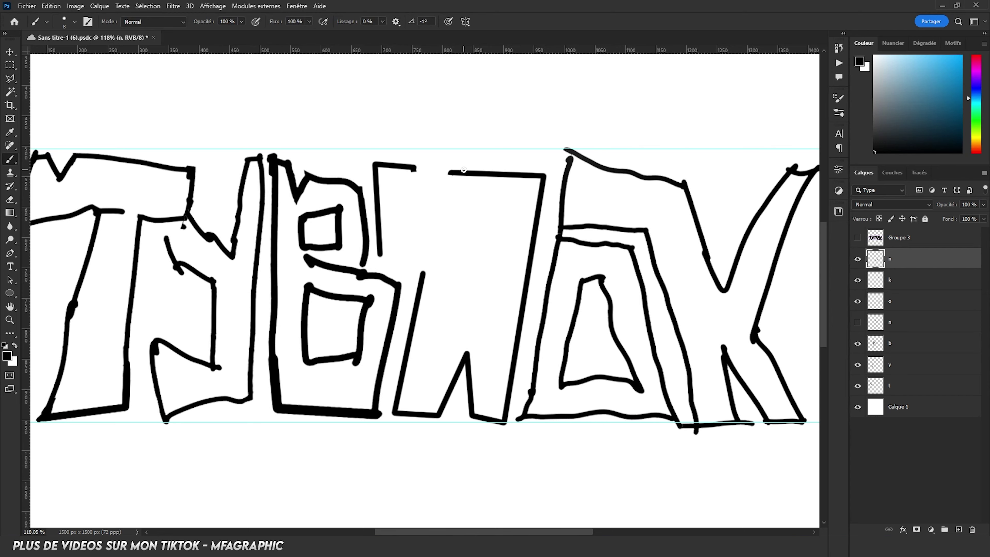
shift+click(460, 174)
scroll(426, 177, up, 6)
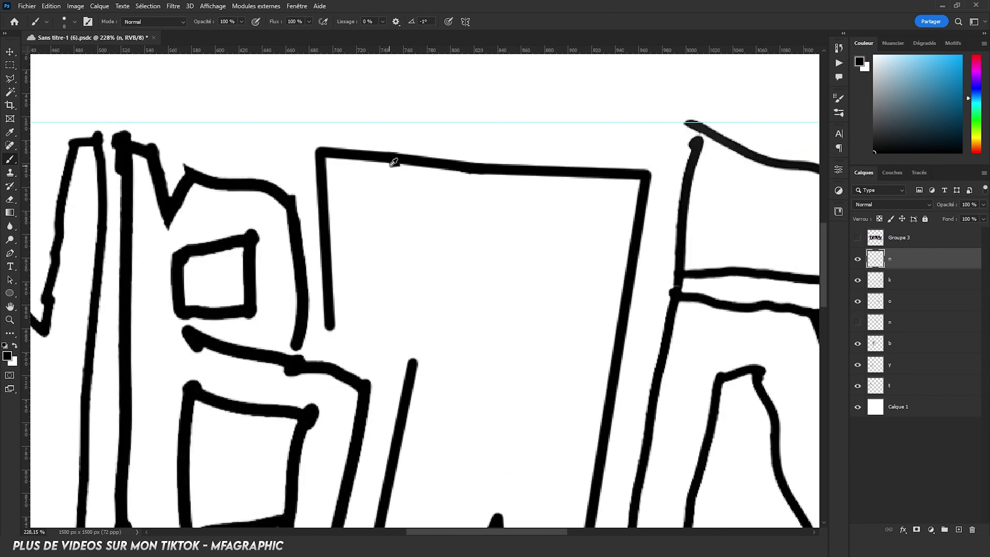
Step: Connect the N's upper-left side to its lower-left leg with two straight brush lines forming an angular step
scroll(395, 161, down, 6)
drag(413, 230, 425, 232)
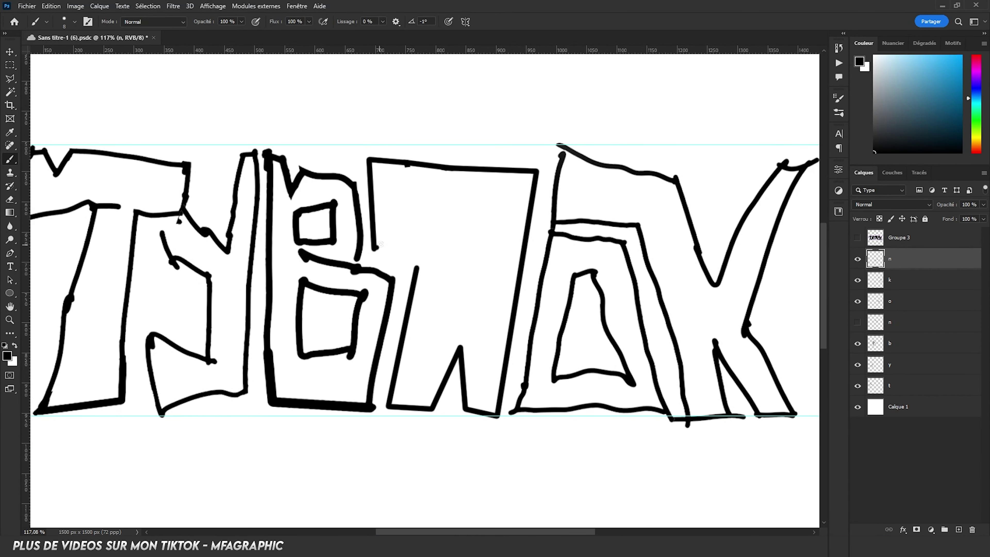
click(377, 248)
shift+click(415, 227)
shift+click(417, 269)
Step: Draw a narrow V-shaped notch down from the middle of the N's top edge with two straight brush lines
scroll(417, 268, down, 3)
scroll(473, 197, up, 3)
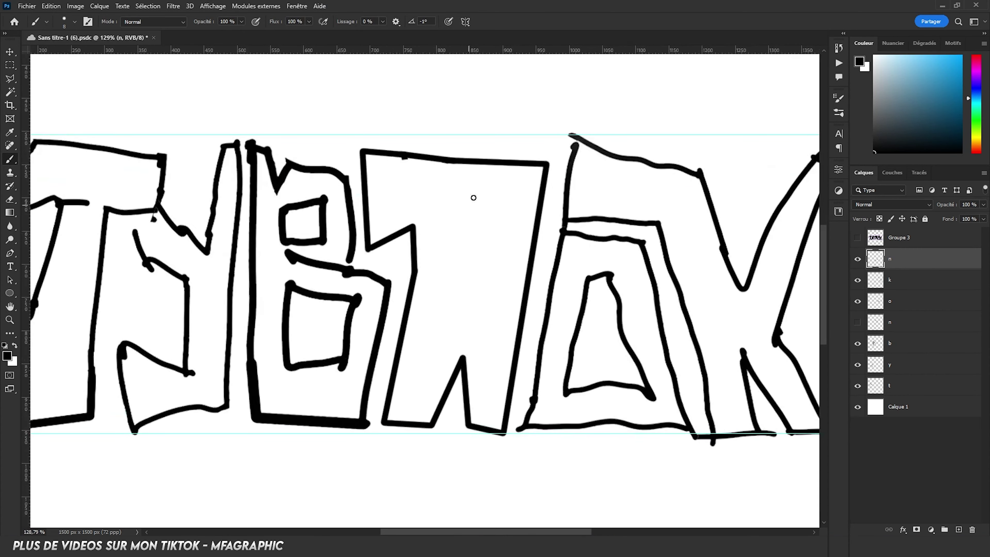
shift+click(438, 162)
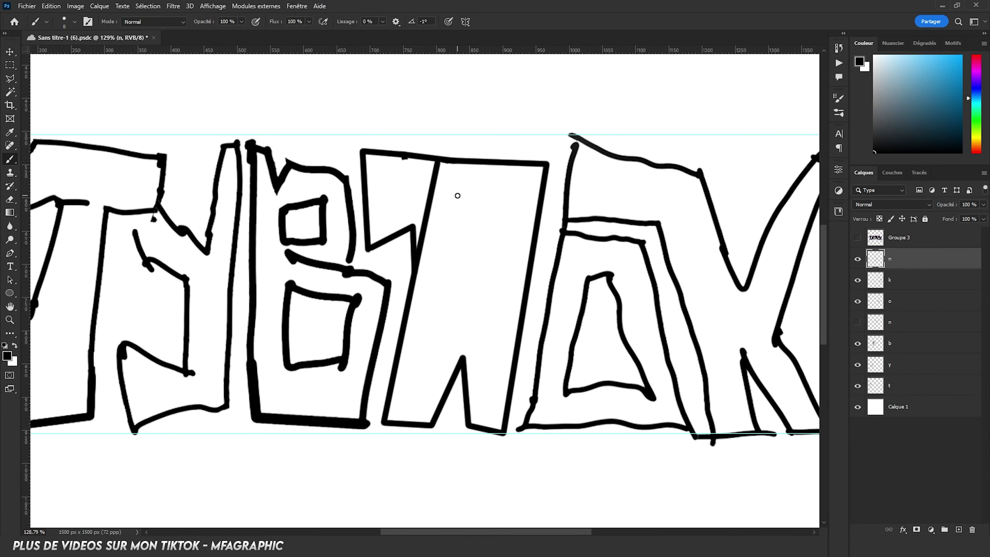
key(ctrl+z)
click(431, 160)
shift+click(450, 228)
shift+click(465, 165)
Step: Erase the piece of the N's top edge between the two arms of the V notch with a 12 px Eraser
scroll(465, 166, up, 5)
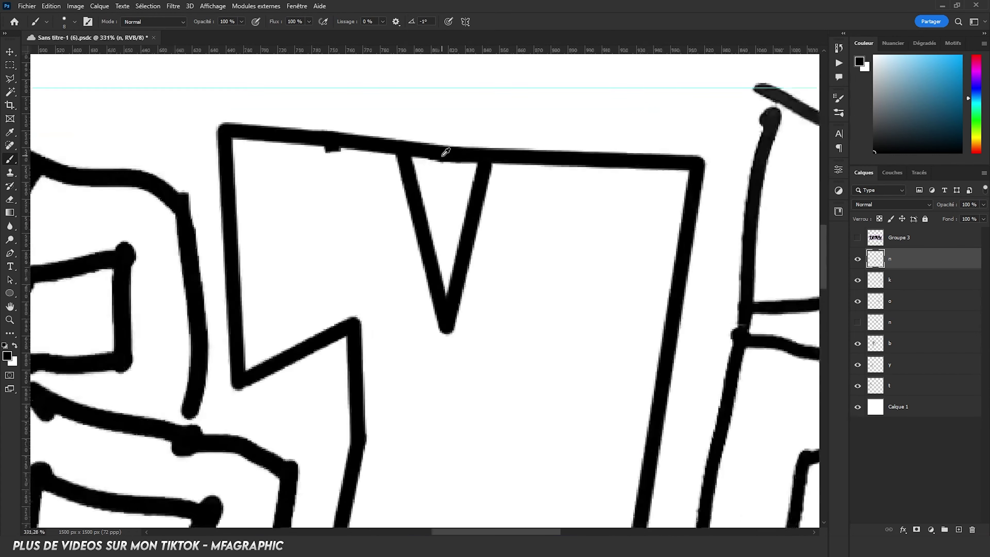
click(10, 200)
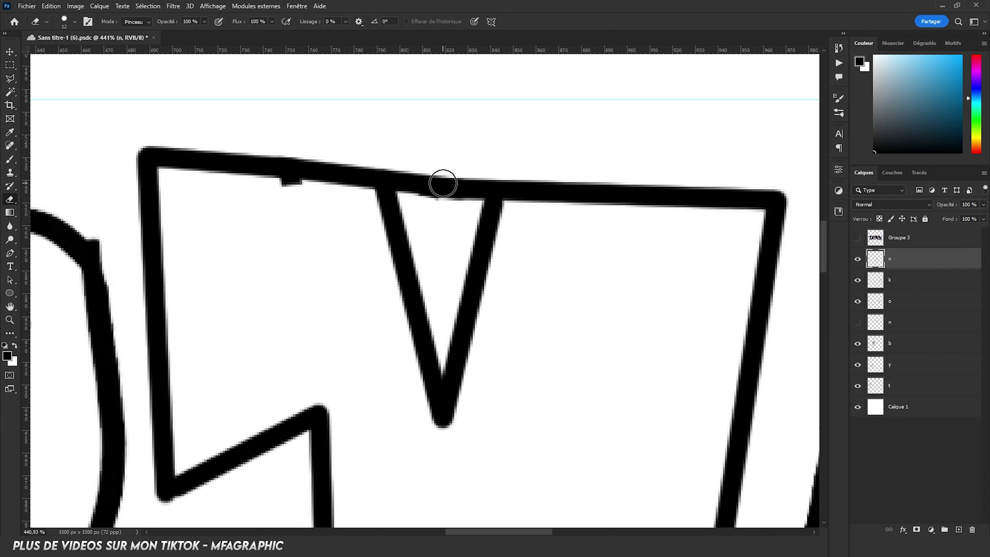
mouse_move(438, 166)
mouse_down()
mouse_move(440, 206)
mouse_move(406, 160)
mouse_move(411, 189)
mouse_move(407, 165)
mouse_up()
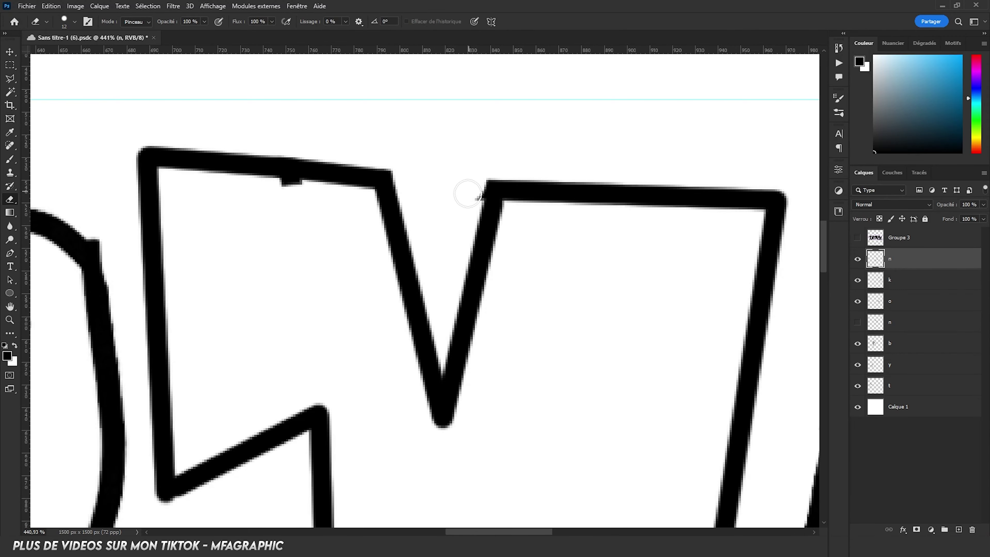
scroll(456, 170, down, 6)
scroll(471, 220, down, 3)
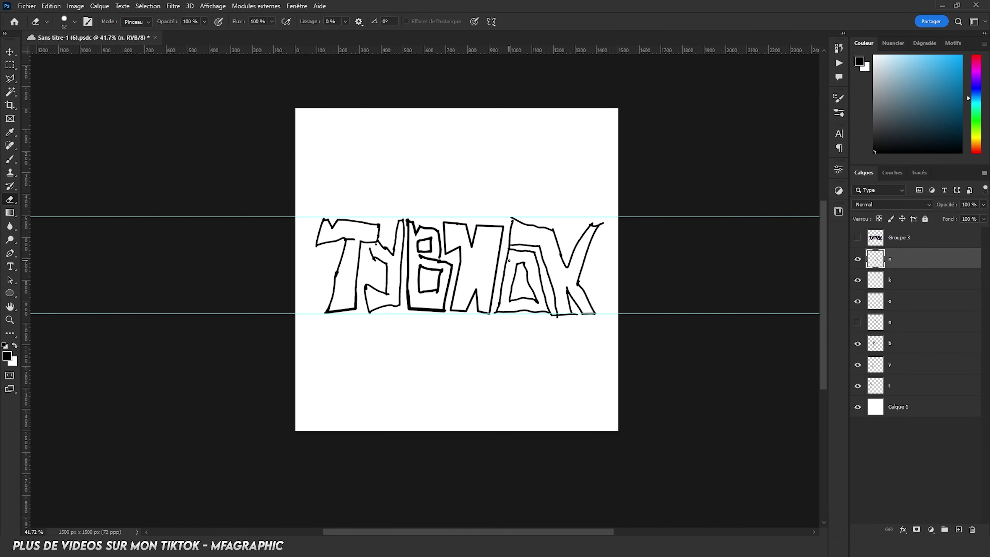
scroll(470, 254, up, 6)
scroll(471, 254, down, 3)
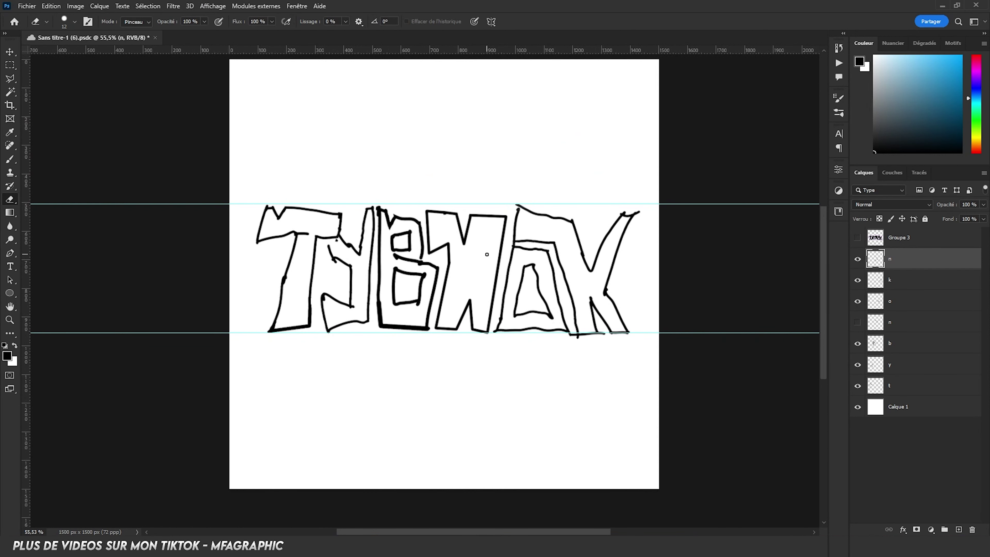
scroll(468, 277, down, 1)
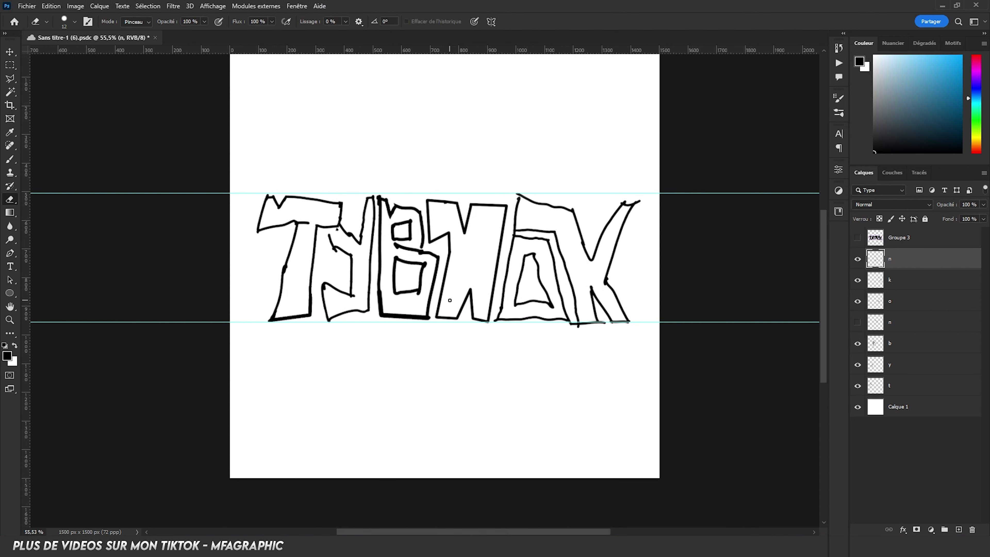
drag(454, 286, 465, 299)
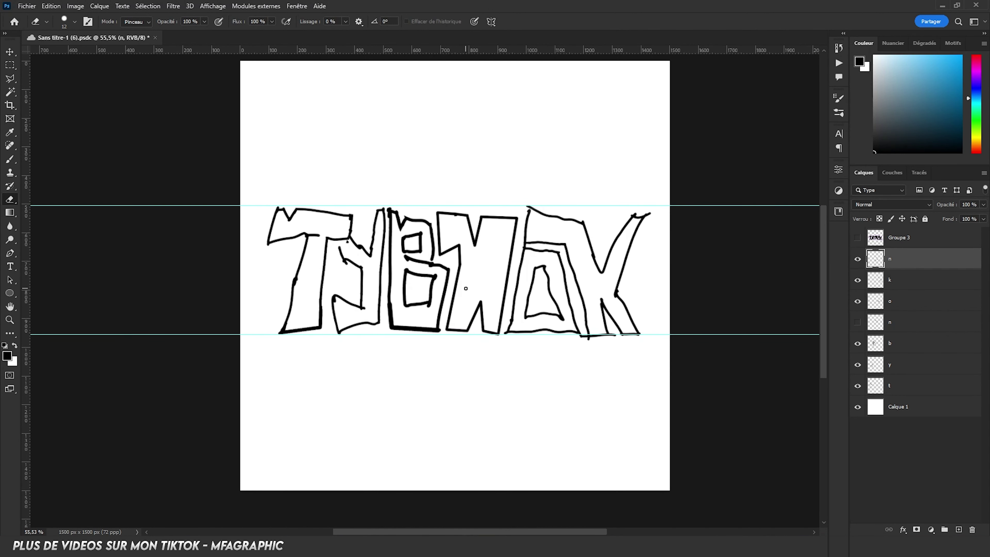
Step: Add a layer named t above the n line-art layer and give it the yellow (Jaune) colour label
click(959, 529)
key(l)
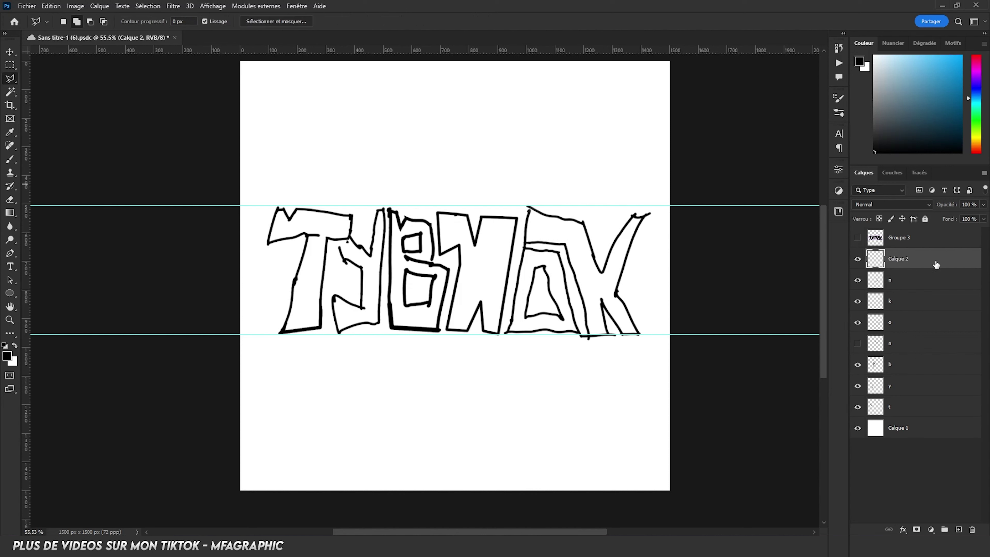
double_click(900, 259)
text(t)
key(Return)
right_click(935, 259)
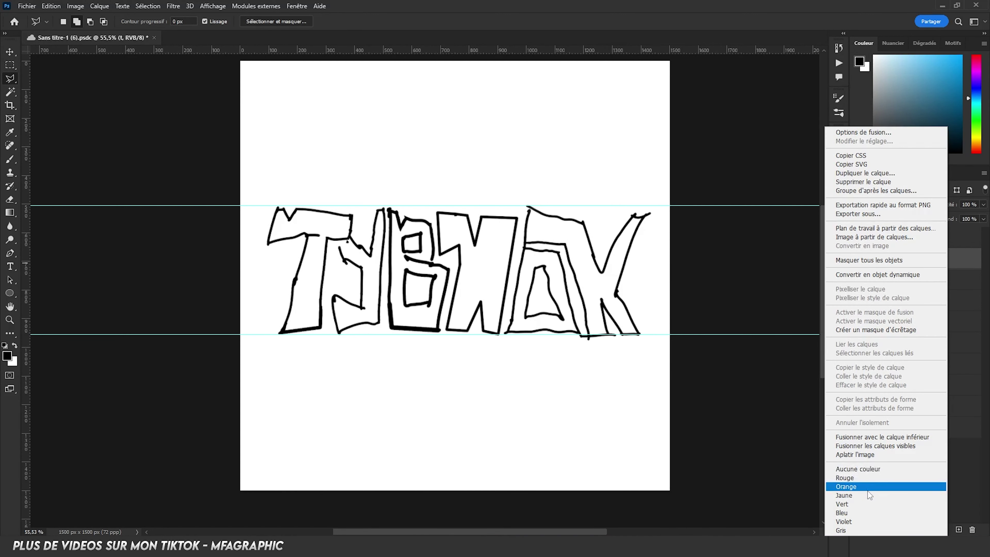
click(866, 498)
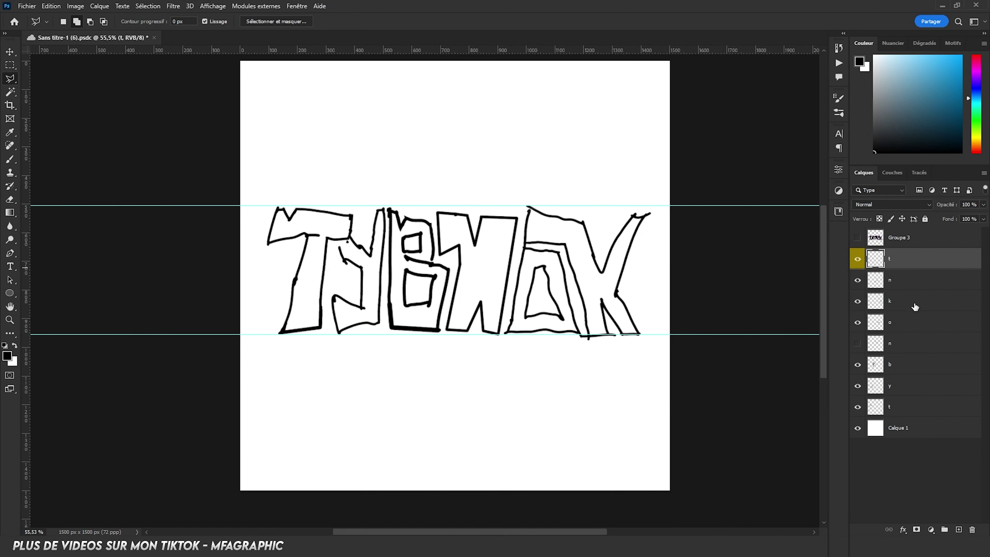
Step: Group the line-art letter layers from n down to the lowest t and name the group croquis
click(908, 280)
shift+click(907, 413)
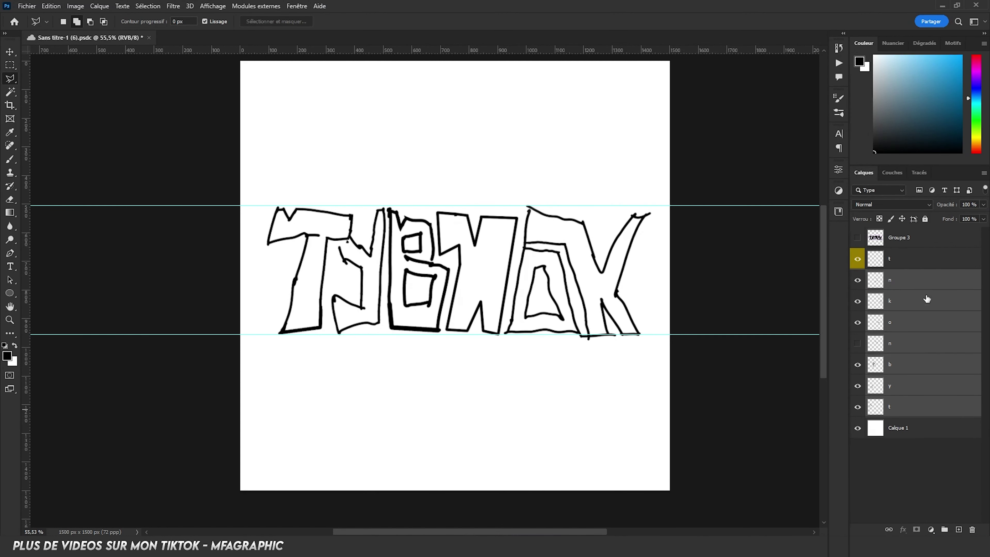
click(912, 281)
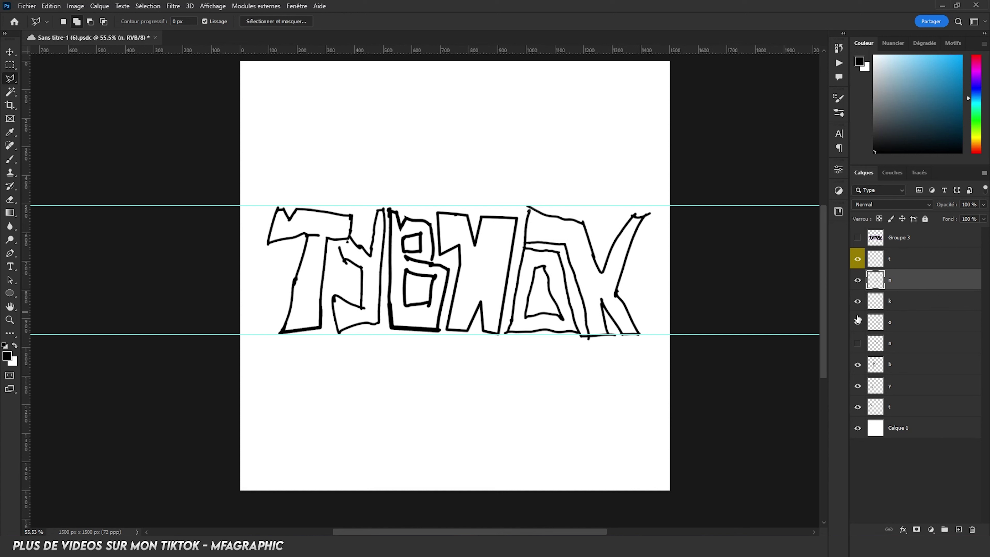
shift+click(908, 412)
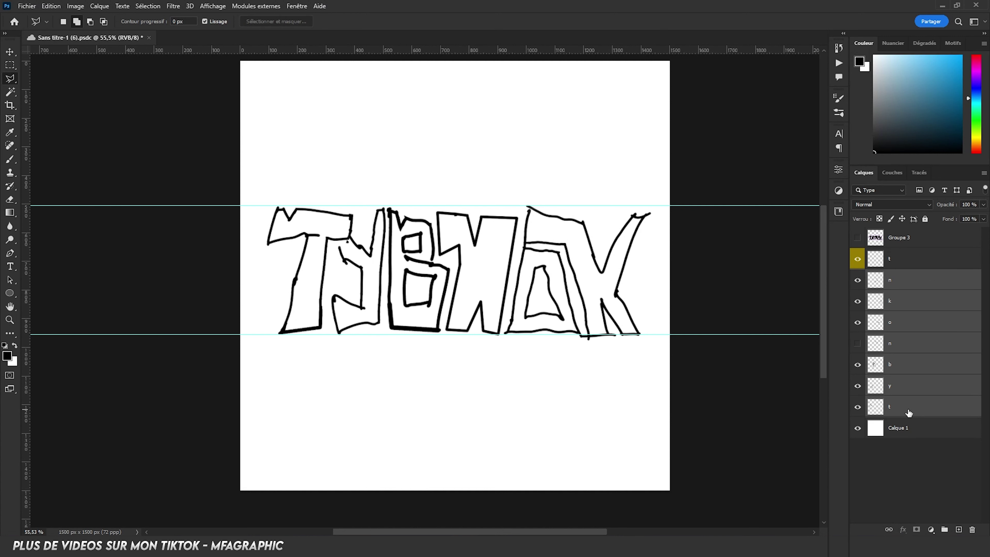
key(ctrl+g)
double_click(902, 276)
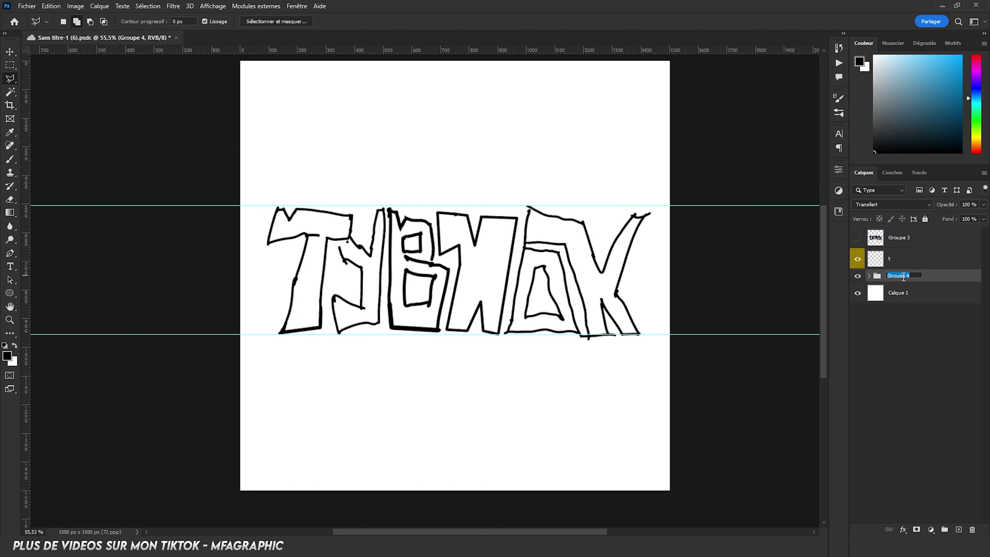
text(croquis)
key(Return)
Step: Create a group named logo above the croquis group to hold the yellow-labelled t layer
click(904, 265)
click(943, 531)
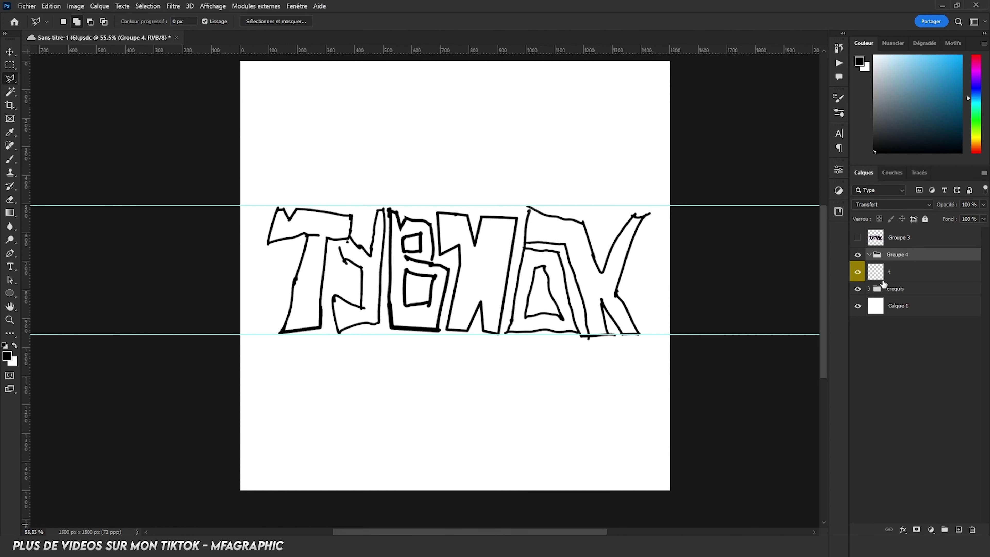
double_click(901, 255)
key(Return)
Step: Trace the T's outline, including the notch in its top edge, as a closed Polygonal Lasso selection
scroll(441, 212, up, 5)
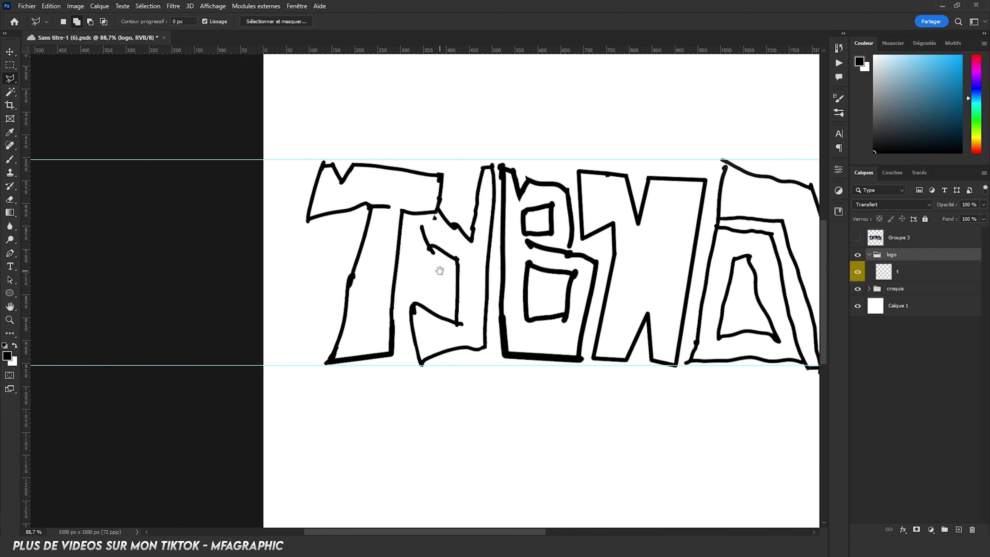
drag(440, 270, 438, 293)
scroll(383, 332, up, 2)
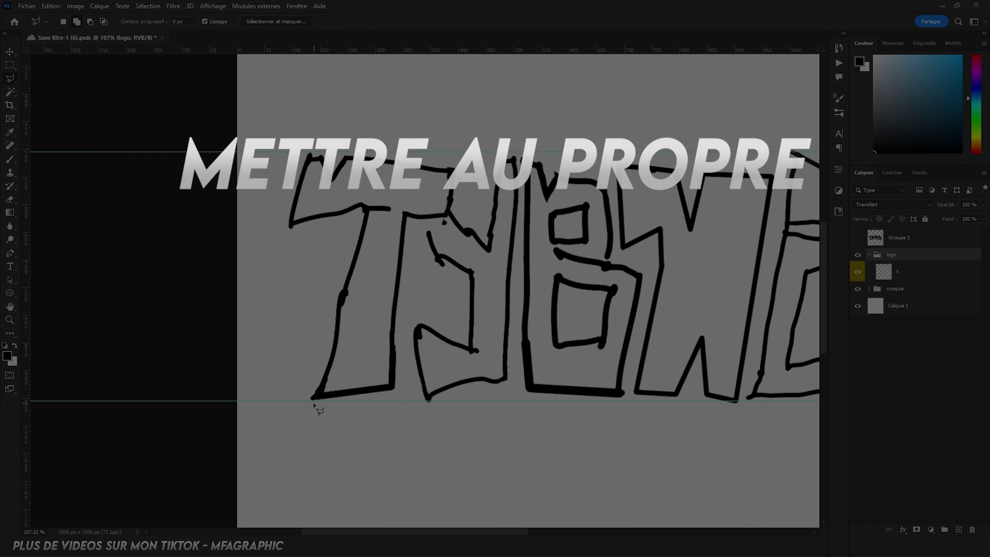
click(313, 398)
click(395, 389)
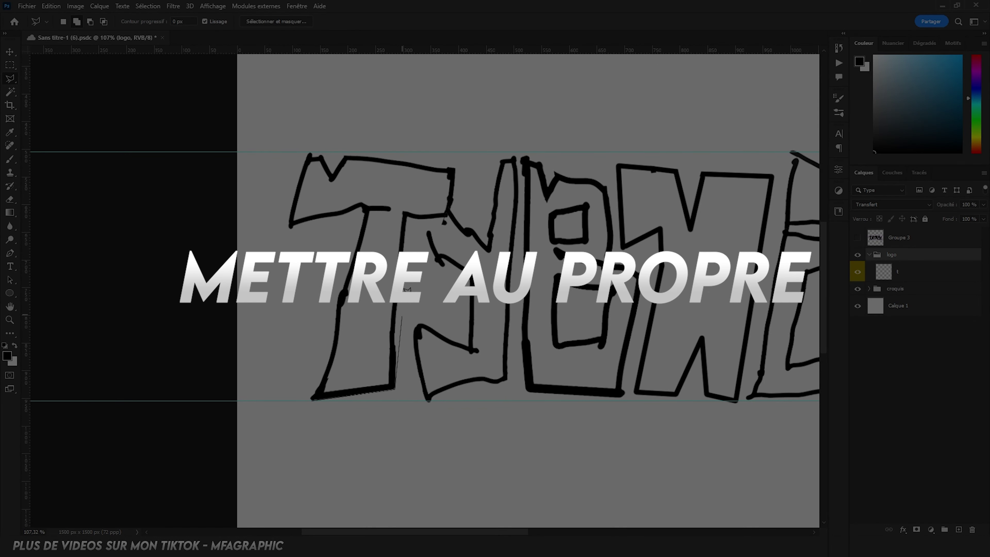
click(405, 214)
click(448, 214)
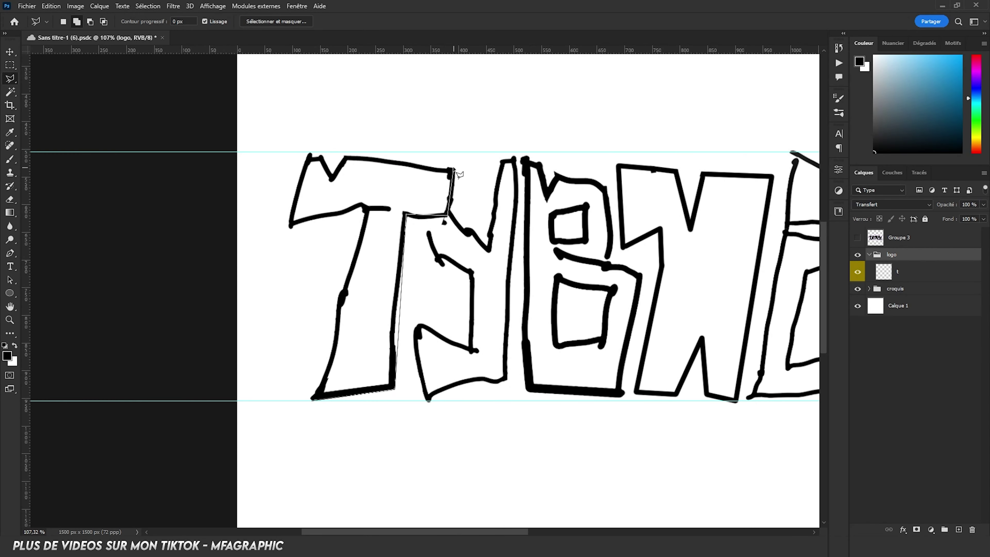
click(453, 168)
click(345, 152)
click(333, 178)
click(321, 158)
click(310, 157)
click(292, 222)
click(362, 204)
click(366, 210)
click(313, 399)
Step: Hide the croquis group, paint the T selection solid black on the t layer with a 492 px Brush, and deselect
scroll(350, 370, down, 3)
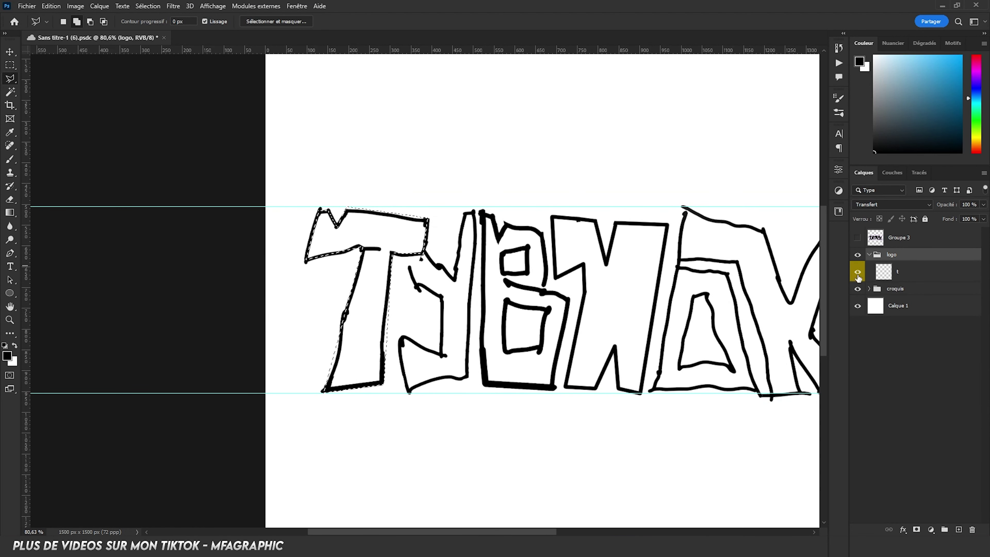
click(858, 289)
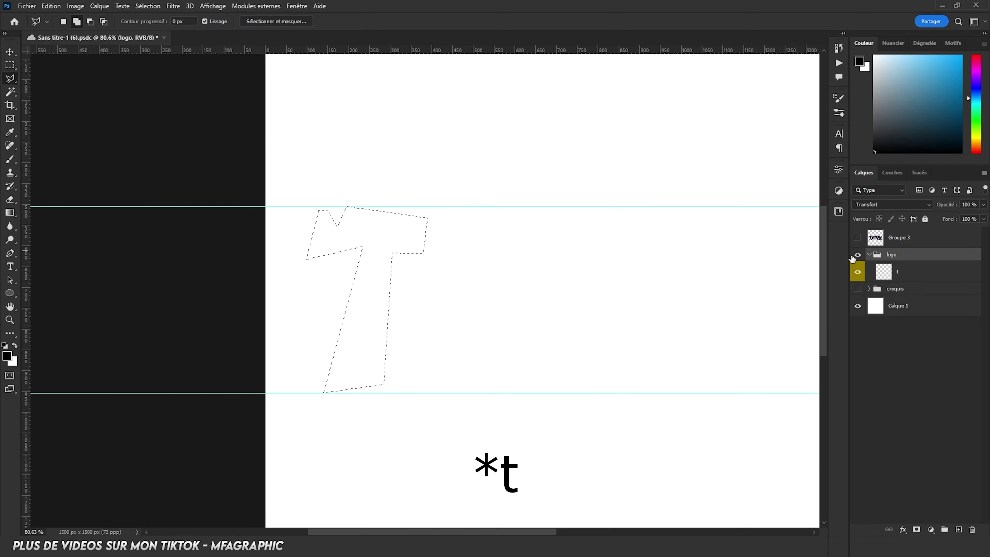
click(928, 272)
key(b)
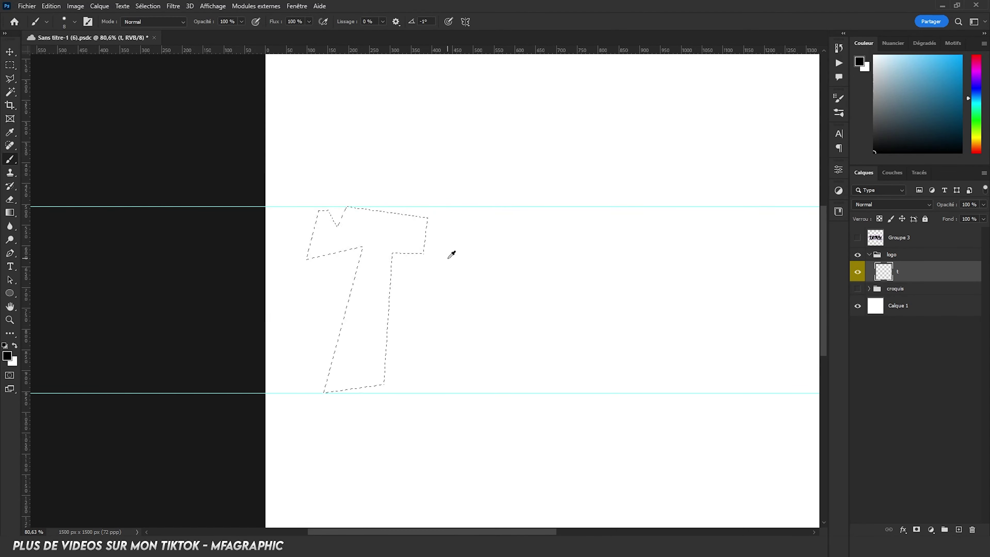
alt+right_click(448, 258)
mouse_move(451, 216)
mouse_down()
mouse_move(223, 290)
mouse_move(452, 186)
mouse_up()
key(ctrl+d)
scroll(431, 237, down, 3)
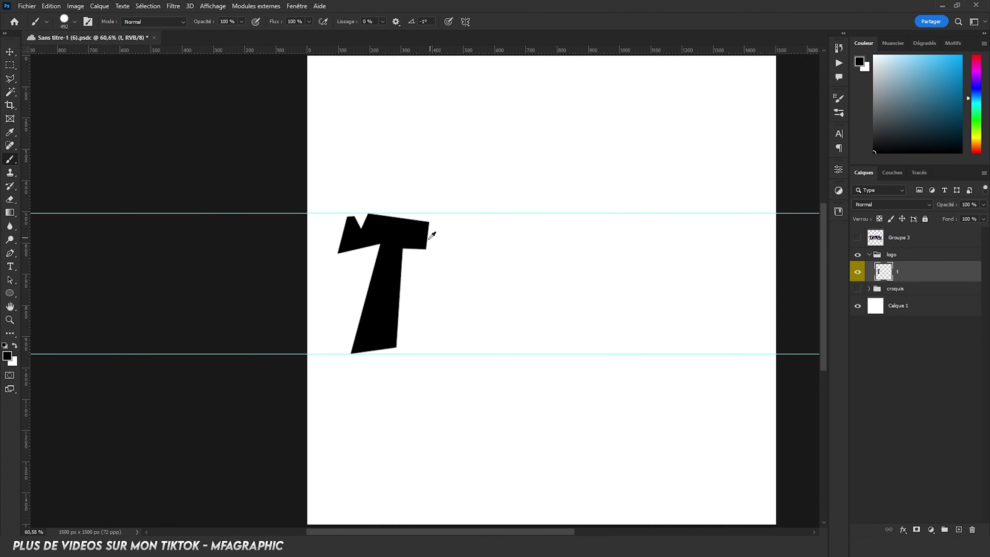
scroll(831, 230, up, 1)
Step: Show the croquis group again and add a layer named y above t with the yellow (Jaune) colour label
click(857, 289)
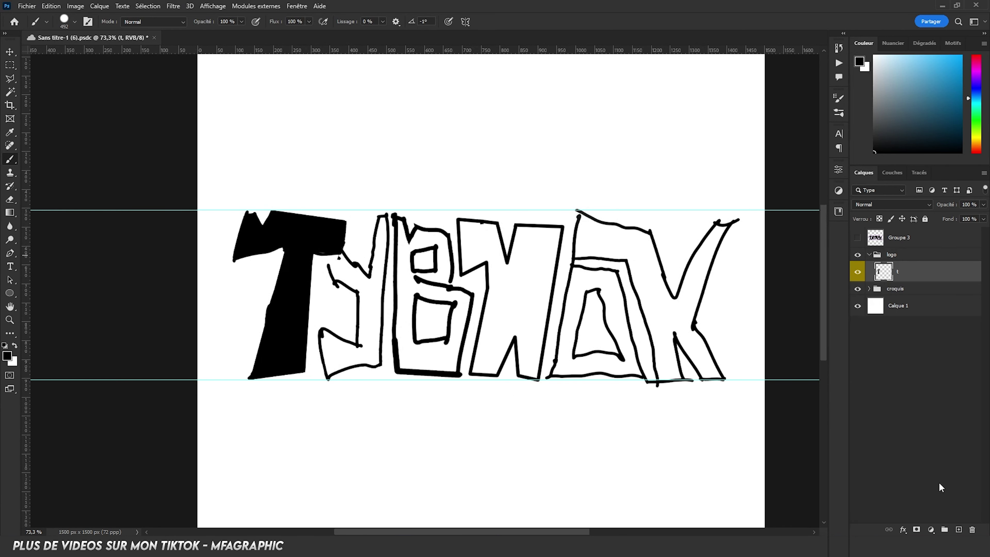
click(959, 529)
double_click(916, 271)
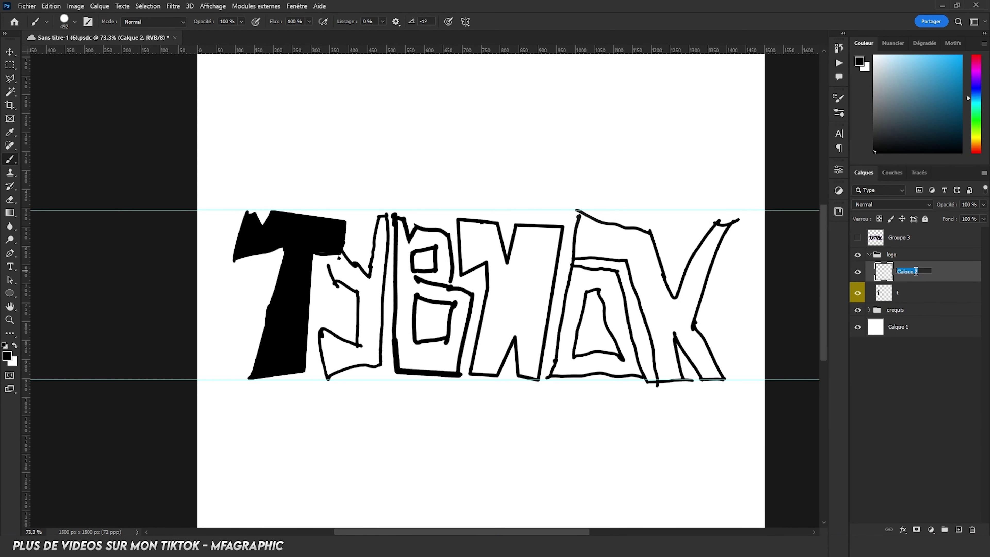
key(Return)
right_click(954, 271)
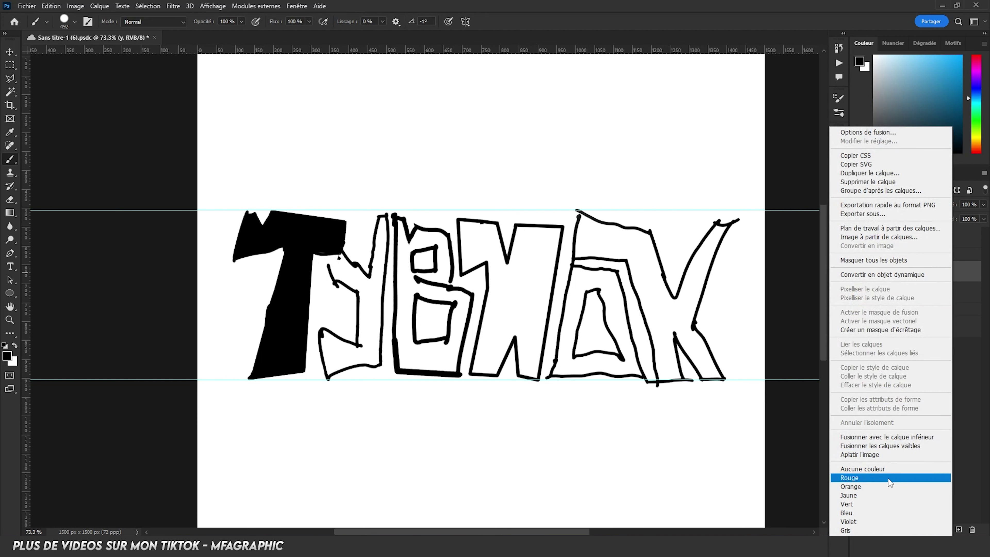
click(857, 481)
Step: Trace the Y's outline as a closed Polygonal Lasso selection, bridging the gap in the sketch beside the T
key(l)
scroll(370, 372, up, 3)
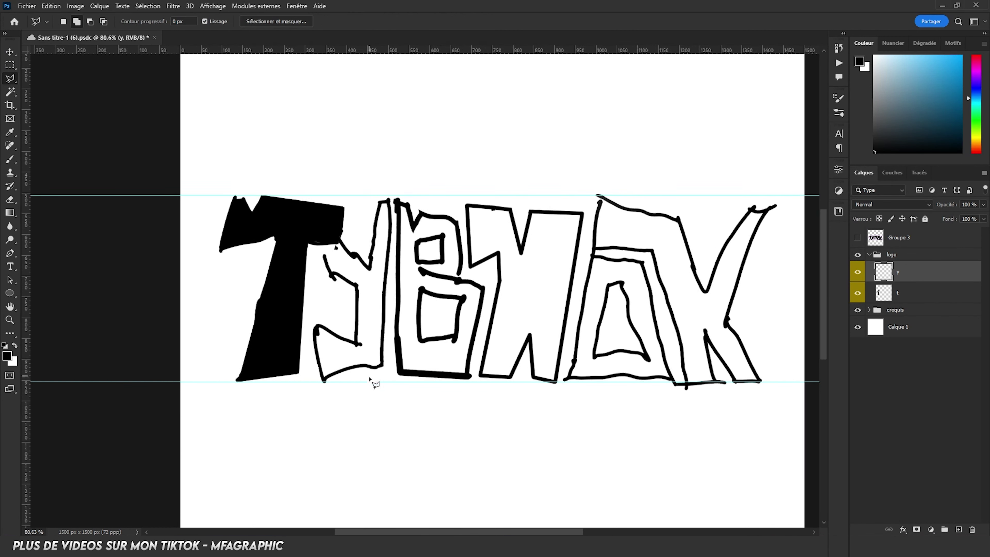
click(313, 382)
click(304, 311)
click(352, 335)
click(355, 264)
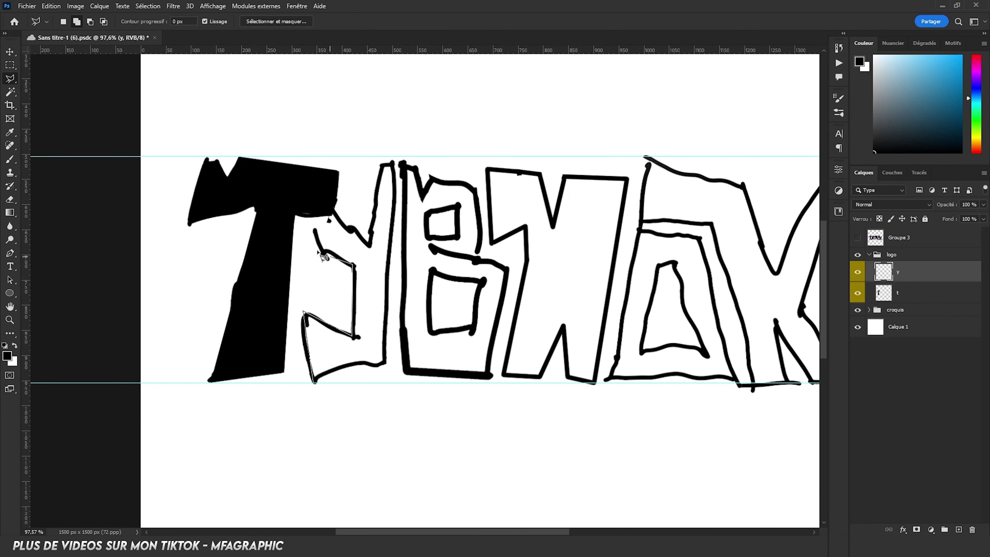
click(322, 250)
click(314, 219)
click(338, 217)
click(340, 204)
click(368, 245)
click(380, 164)
click(392, 163)
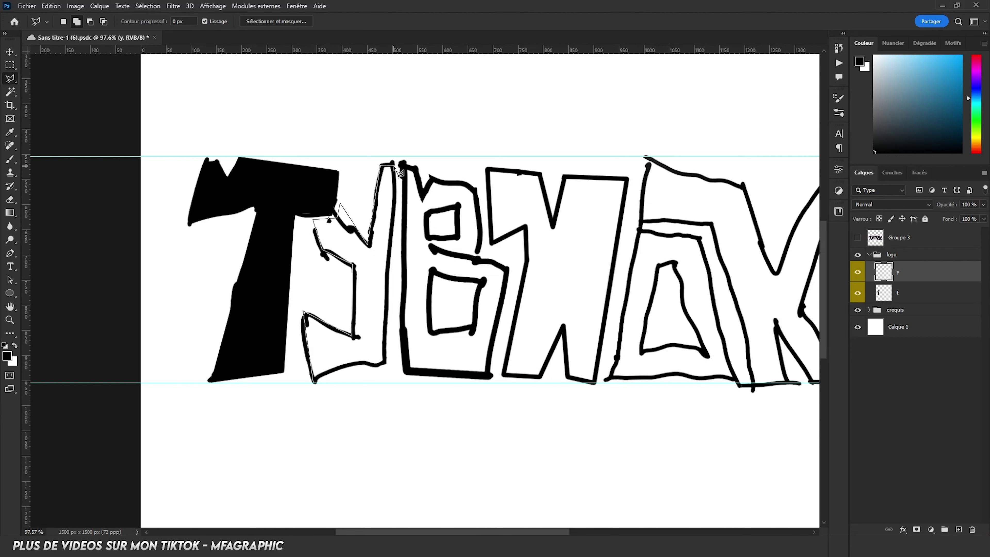
double_click(384, 366)
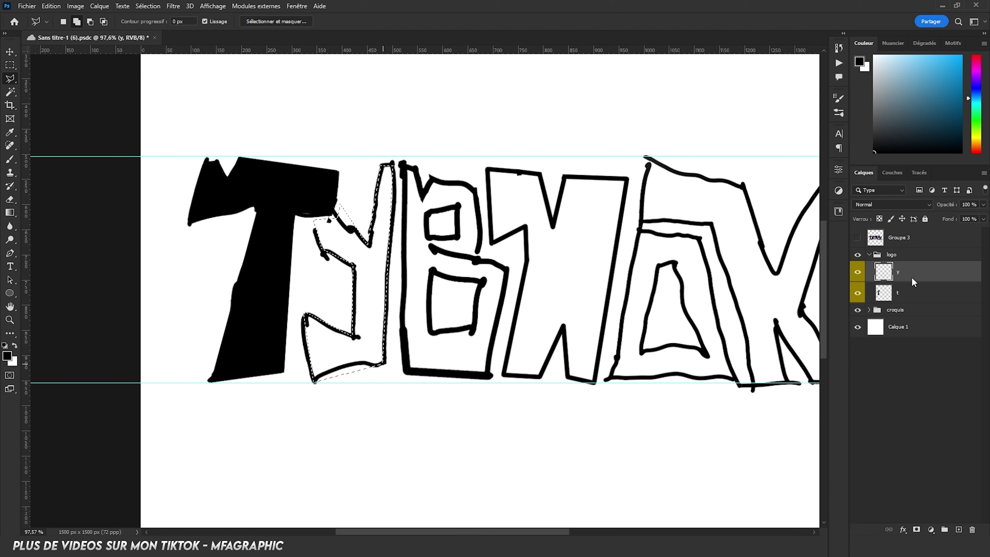
Step: Save the document, paint the Y selection solid black on the y layer with the Brush, and deselect
key(ctrl+s)
click(10, 160)
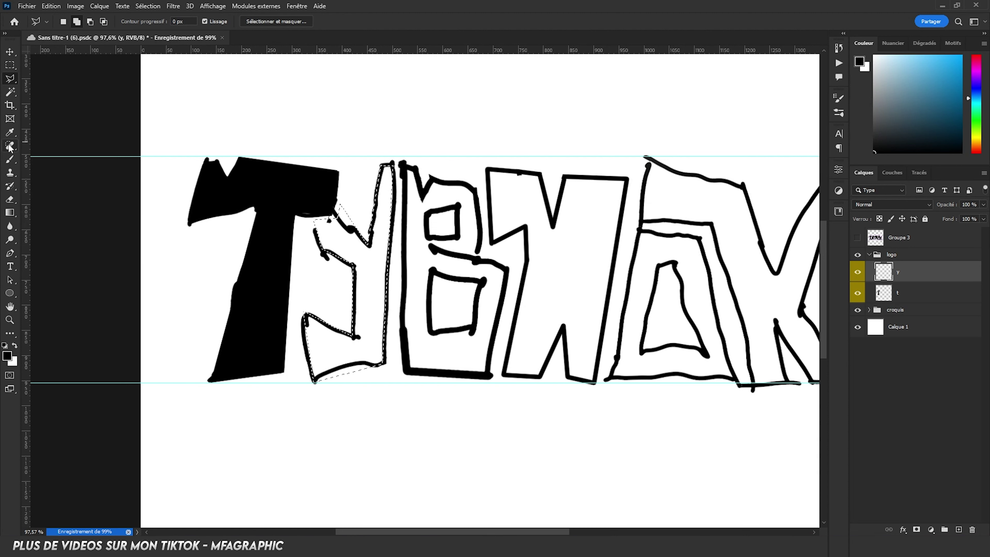
drag(312, 195, 370, 312)
key(ctrl+d)
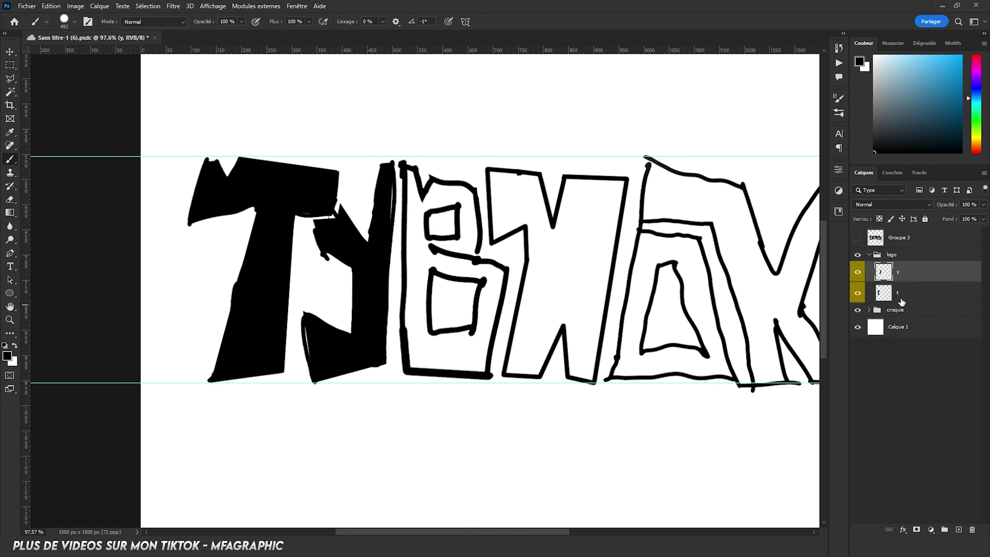
Step: Add a layer named b above the y layer in the logo group
click(858, 311)
scroll(168, 267, down, 4)
mouse_move(266, 268)
mouse_down()
mouse_move(423, 259)
mouse_move(426, 276)
mouse_up()
scroll(384, 265, up, 3)
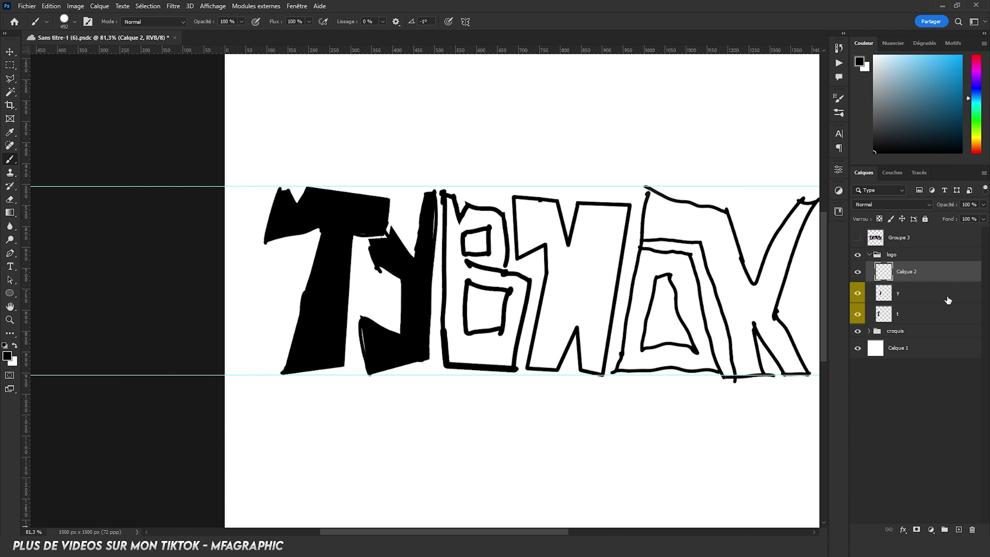
double_click(907, 272)
text(b)
key(Return)
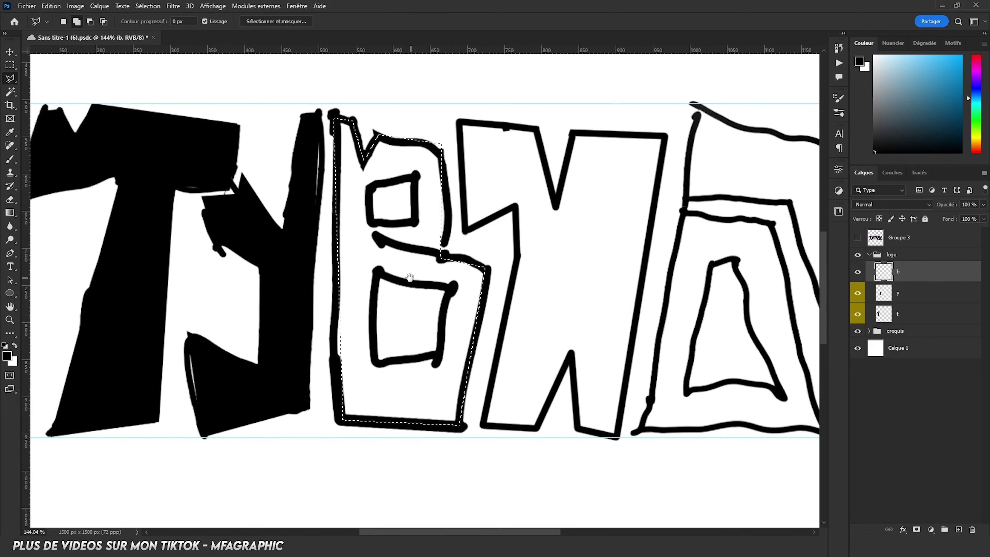
Step: Try subtracting a four-sided area from the upper part of the B selection with the Polygonal Lasso
scroll(434, 312, down, 4)
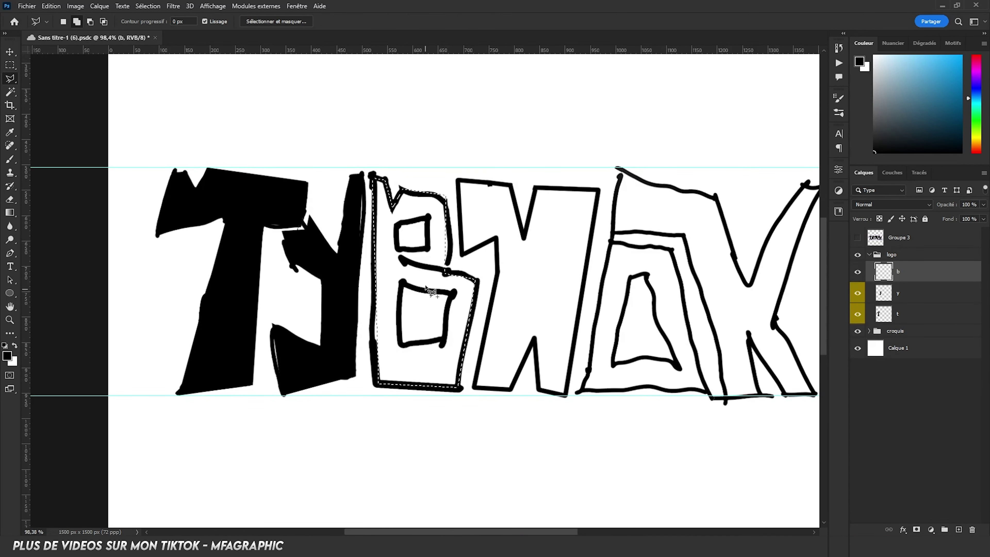
scroll(399, 275, up, 3)
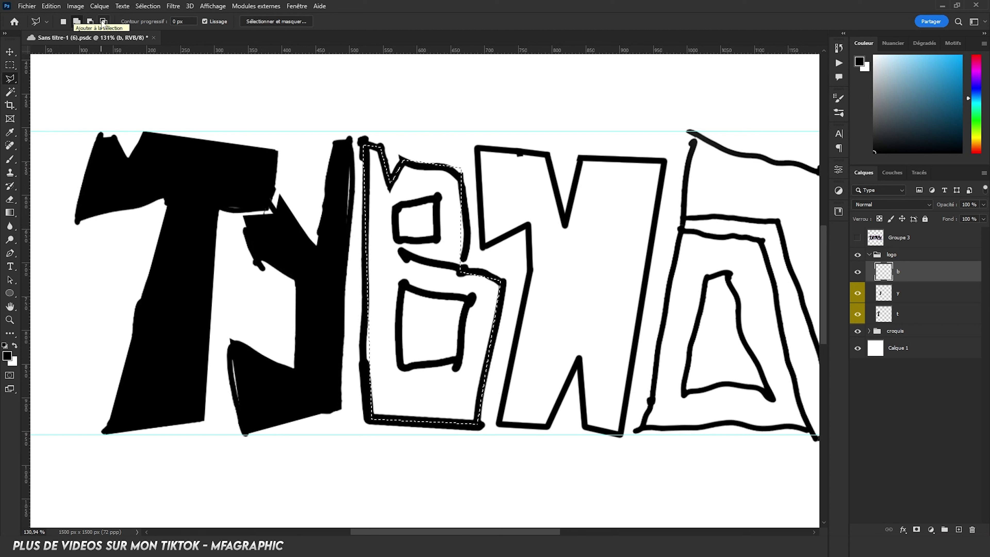
click(90, 21)
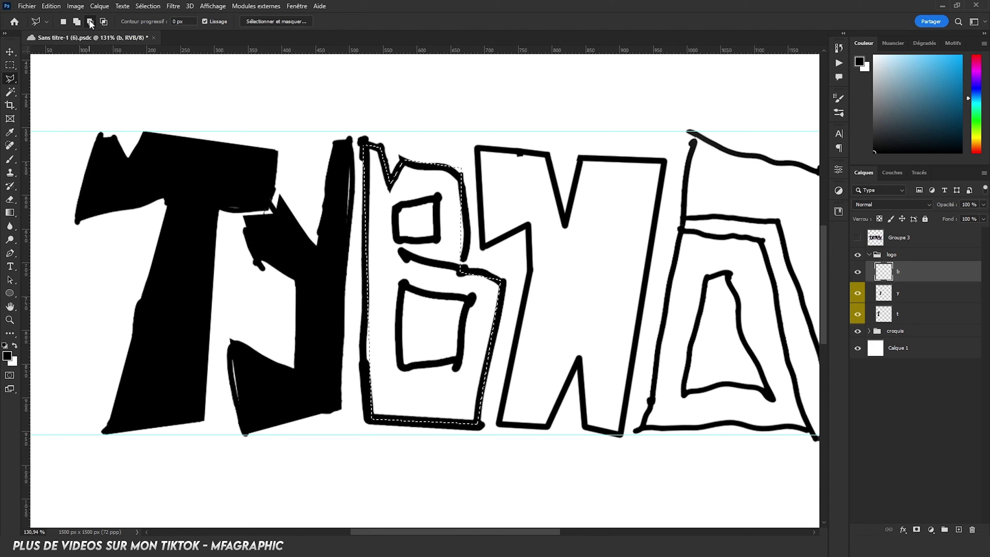
click(401, 131)
click(441, 243)
click(479, 238)
double_click(481, 162)
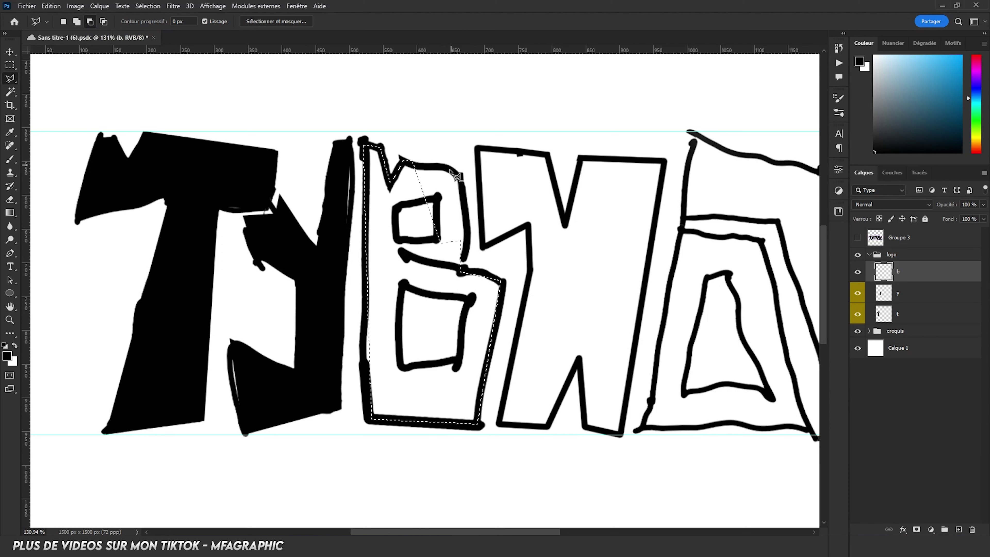
key(ctrl+z)
Step: Try adding a polygonal area beyond the B's upper edge to the selection in add-to-selection mode
click(77, 21)
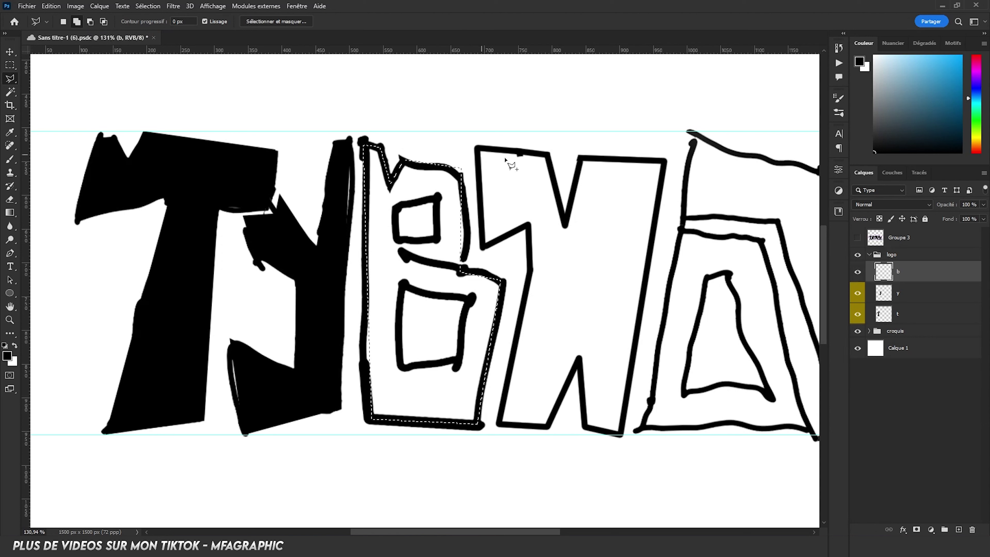
click(436, 131)
click(436, 208)
click(497, 223)
click(491, 144)
double_click(448, 125)
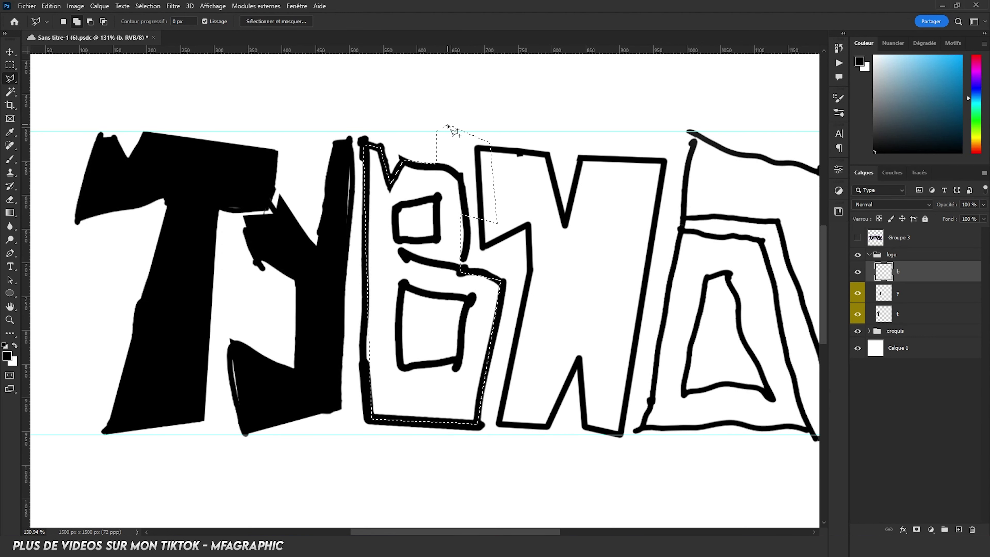
double_click(475, 137)
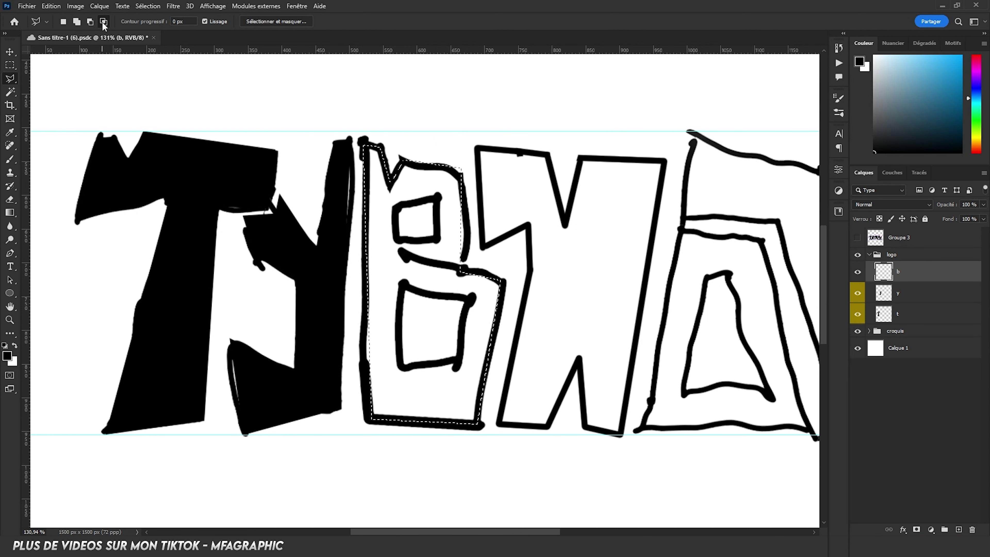
Step: Try replacing the B selection with a new polygonal selection over the N, and restore the B selection
click(64, 21)
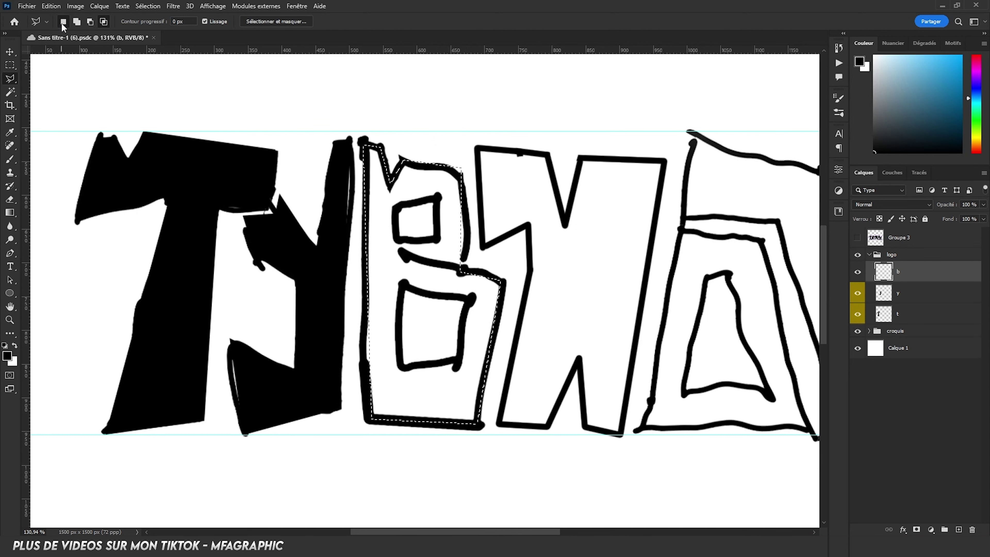
click(499, 180)
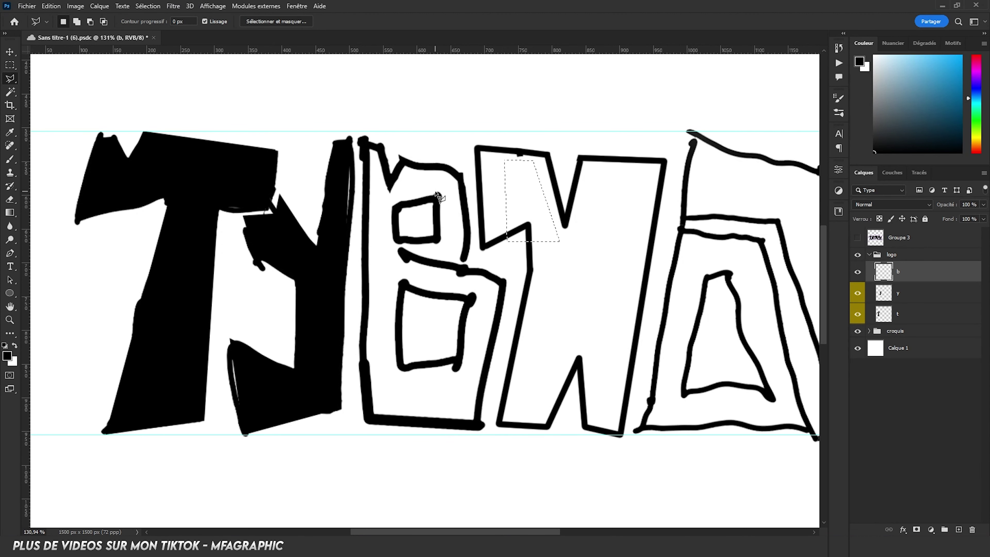
key(Escape)
key(ctrl+z)
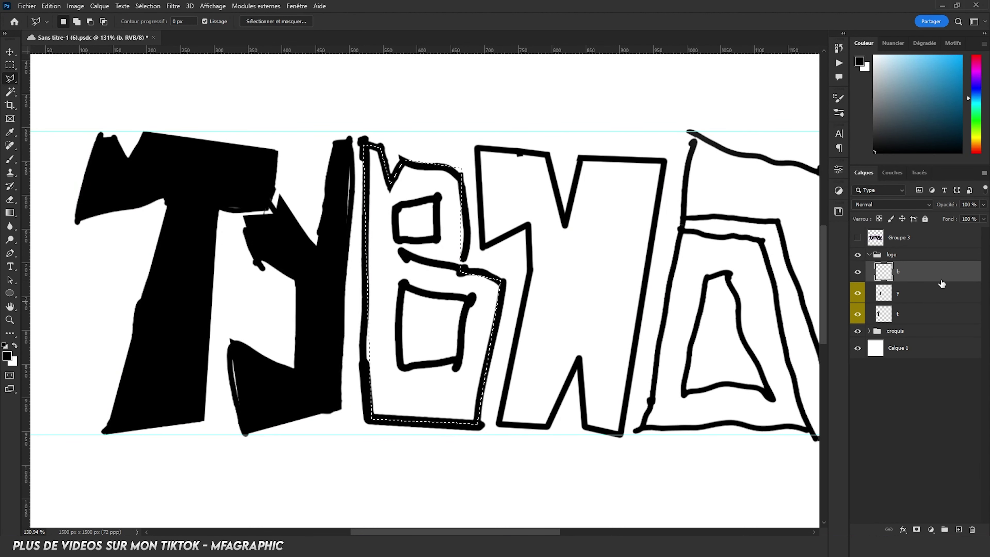
Step: Paint the B selection solid black on the b layer with a 344 px Brush
drag(333, 379, 299, 368)
click(10, 159)
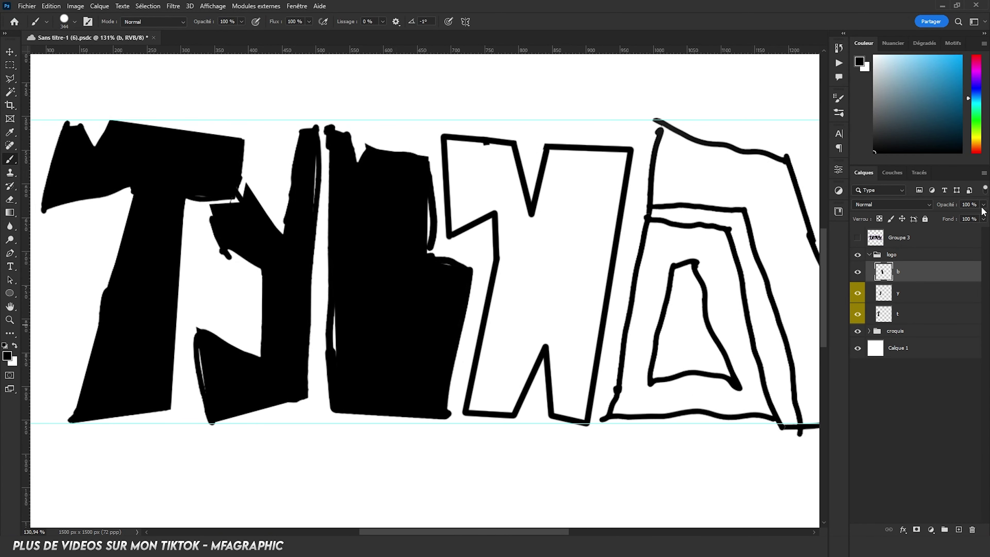
Step: Lower the b layer's opacity to 67% and add a layer mask to it
click(983, 205)
drag(979, 216, 966, 216)
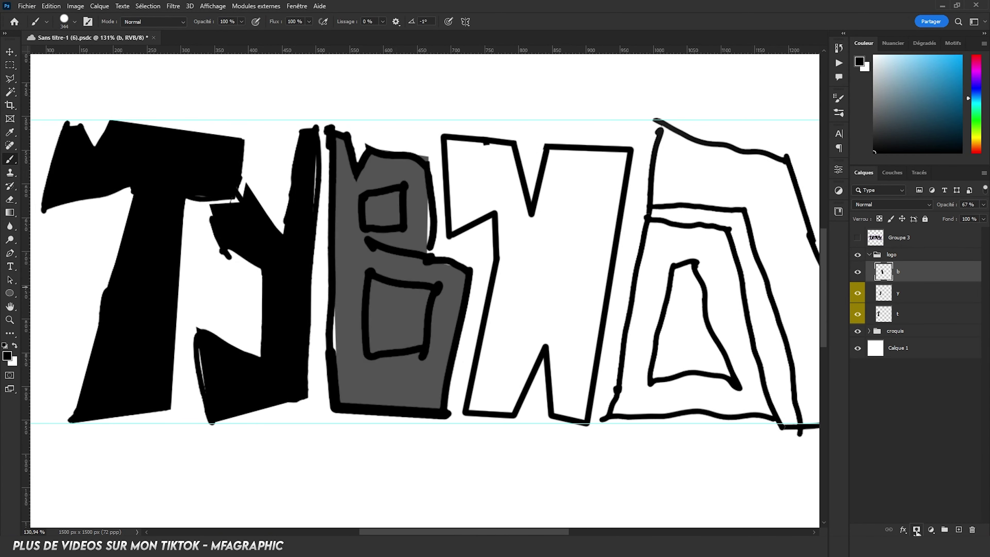
click(916, 530)
Step: Select the B's upper counter with a four-sided Polygonal Lasso outline, mask it out in black on the b layer's mask, and deselect
click(12, 79)
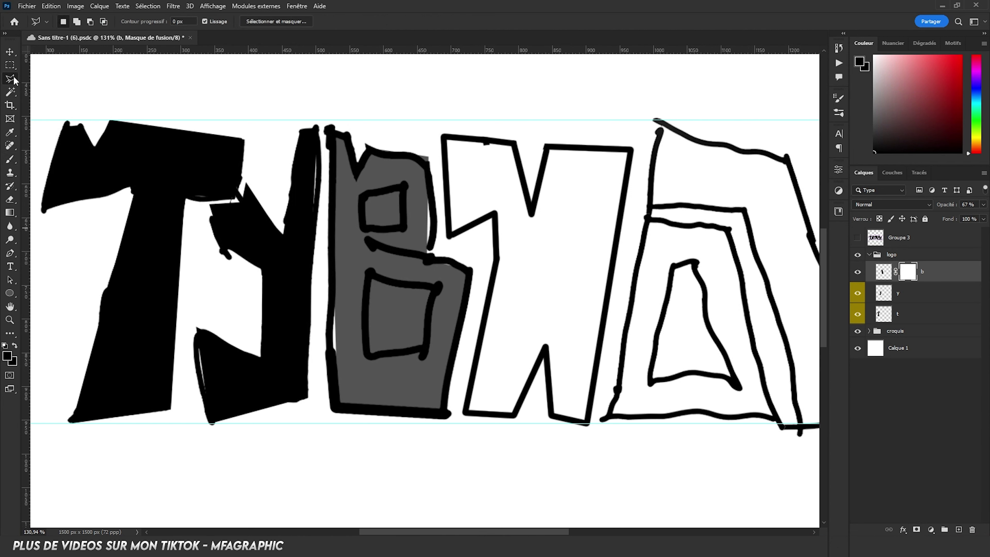
drag(459, 241, 470, 246)
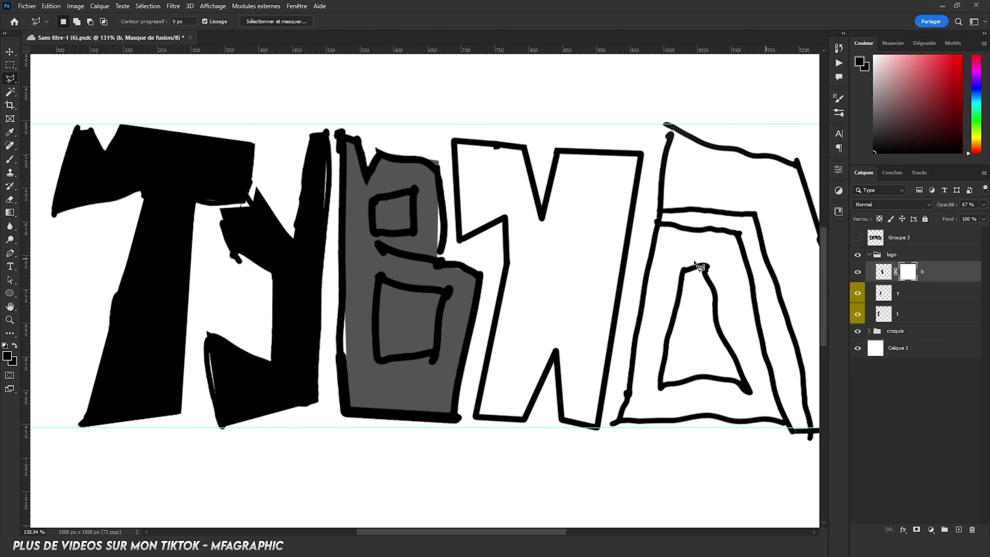
click(370, 199)
click(370, 231)
click(416, 234)
double_click(416, 191)
click(10, 159)
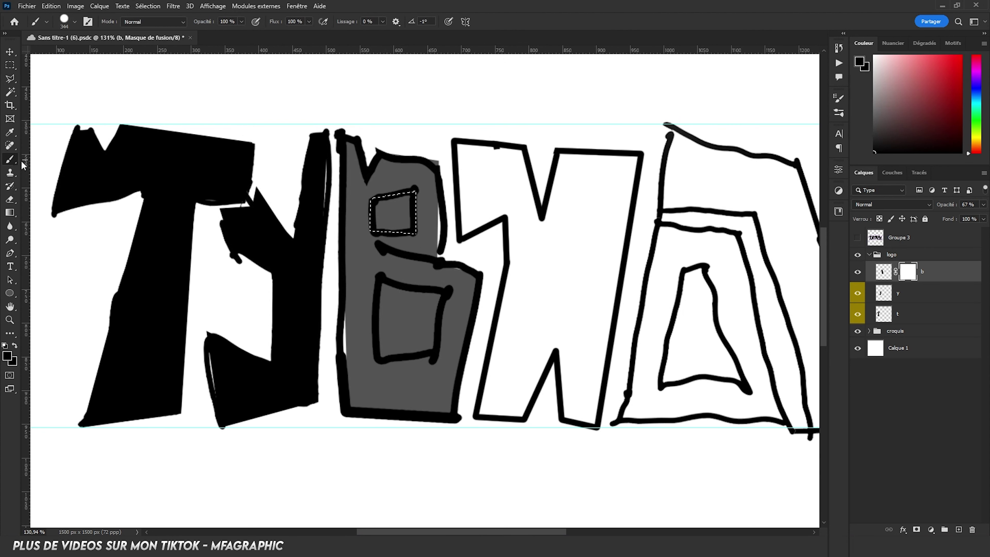
alt+drag(618, 260, 522, 240)
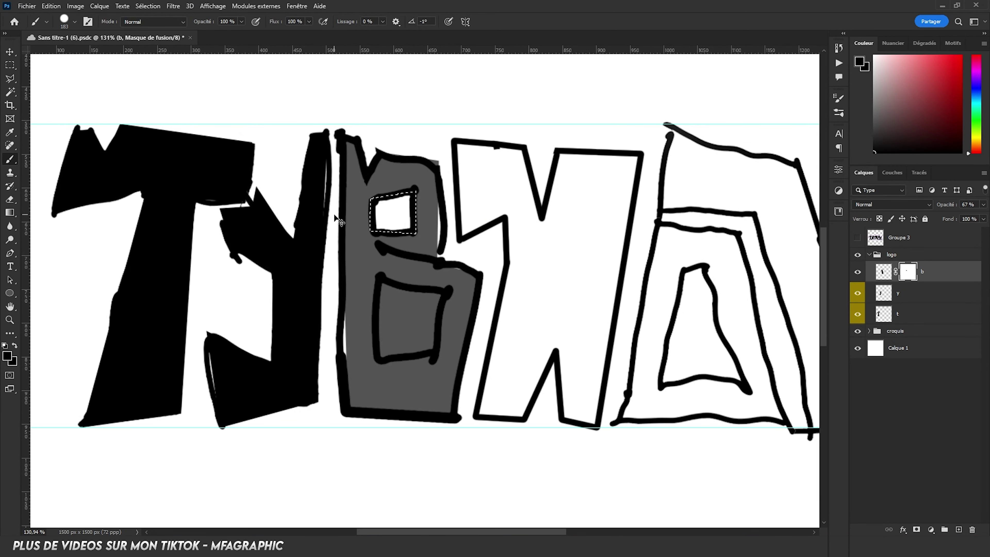
key(alt+BackSpace)
key(ctrl+d)
Step: Try painting white over the B's upper counter on the layer mask, and undo the stroke
key(x)
drag(392, 215, 454, 188)
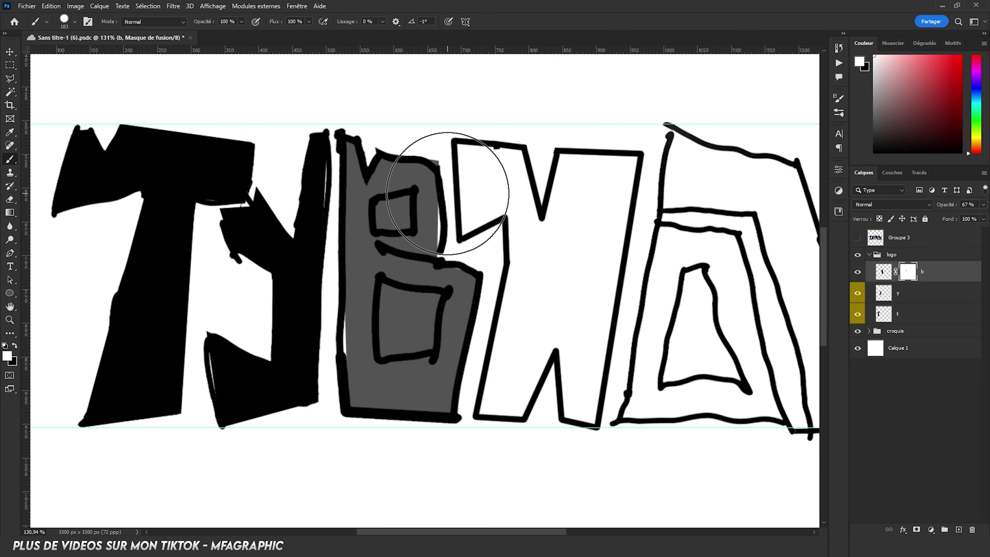
key(ctrl+z)
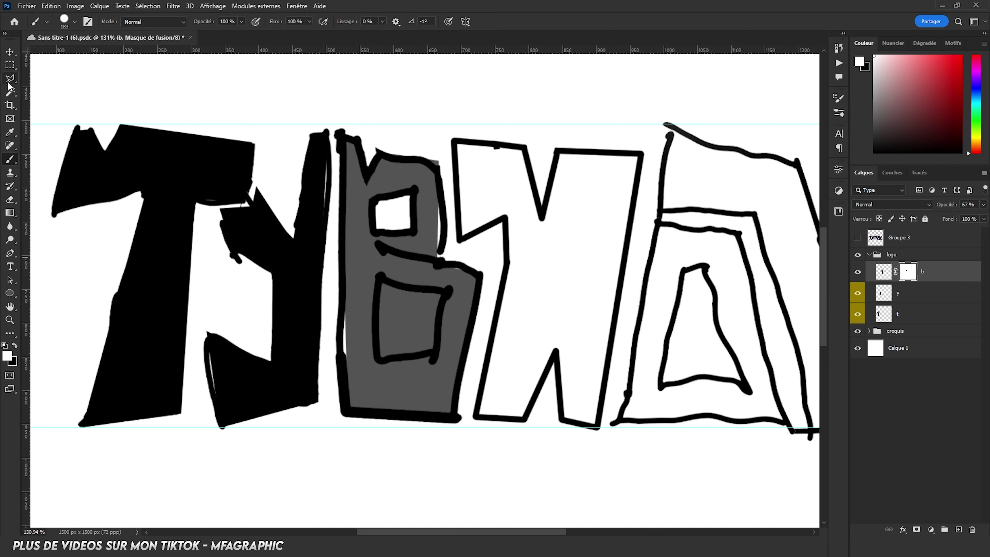
Step: Select the B's lower counter with a four-sided Polygonal Lasso outline, paint it black on the layer mask, and deselect
key(l)
click(382, 279)
click(373, 366)
click(432, 370)
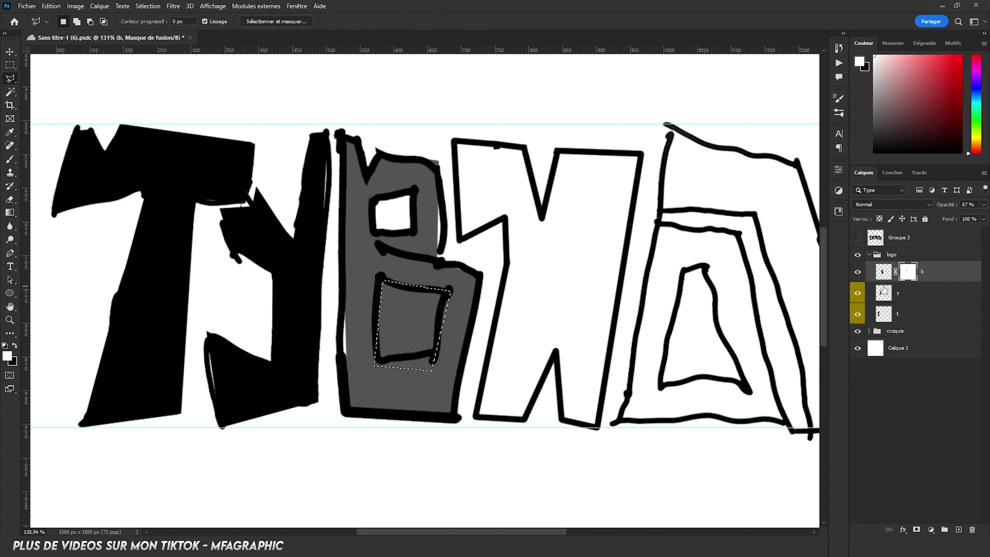
click(451, 291)
click(382, 280)
key(x)
click(8, 160)
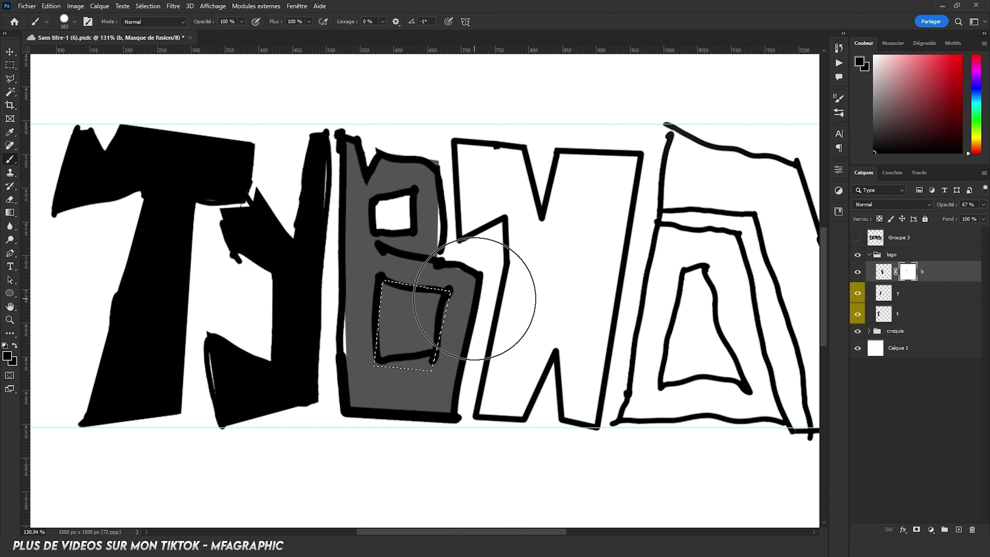
drag(360, 306, 520, 349)
key(ctrl+d)
Step: Restore the b layer's opacity to 100% and hide the croquis group
click(983, 205)
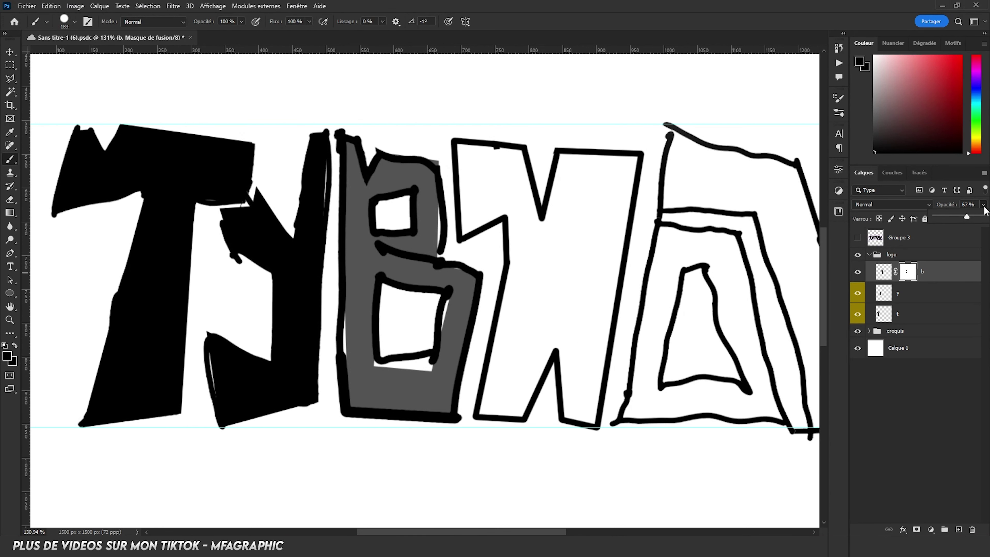
drag(969, 215, 986, 217)
click(858, 330)
scroll(444, 301, down, 5)
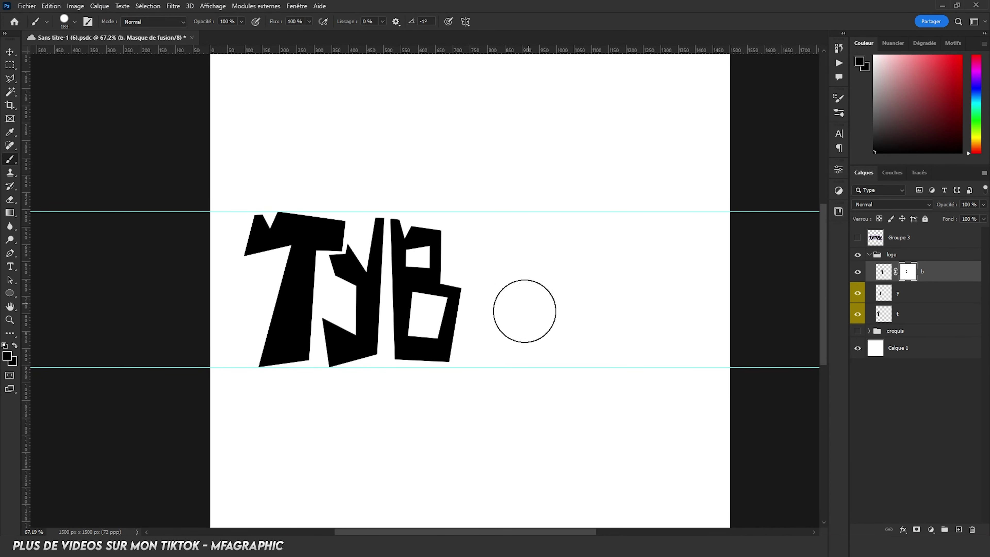
Step: Slant the upper edge of the B's lower counter by selecting a strip across it and painting the mask white with a 31 px Brush
scroll(426, 297, up, 6)
scroll(433, 297, up, 3)
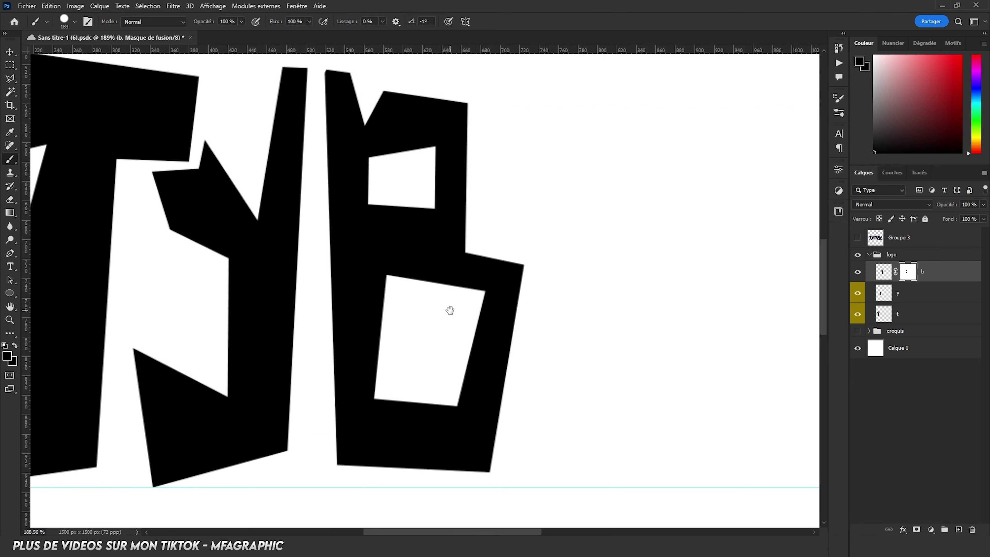
key(l)
click(371, 284)
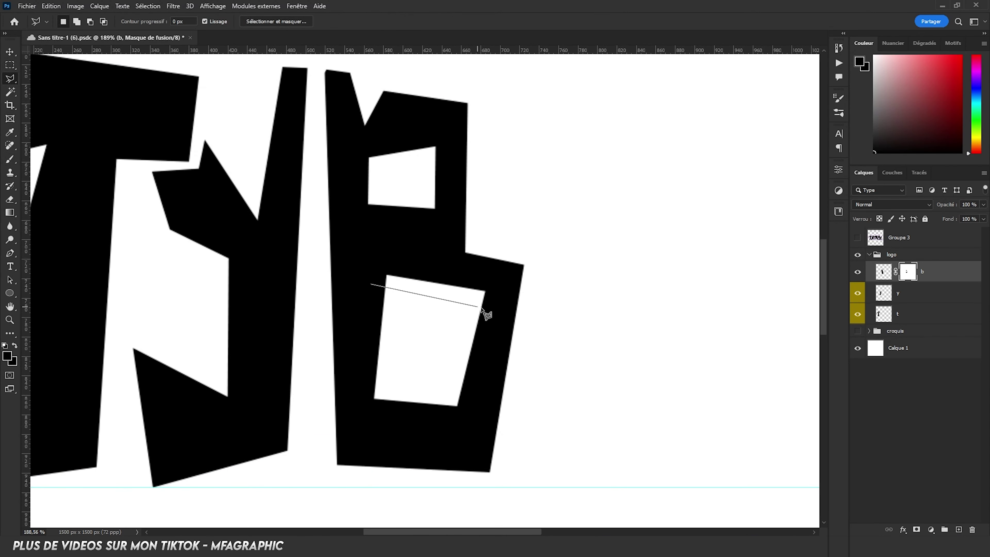
click(488, 309)
click(493, 281)
double_click(354, 251)
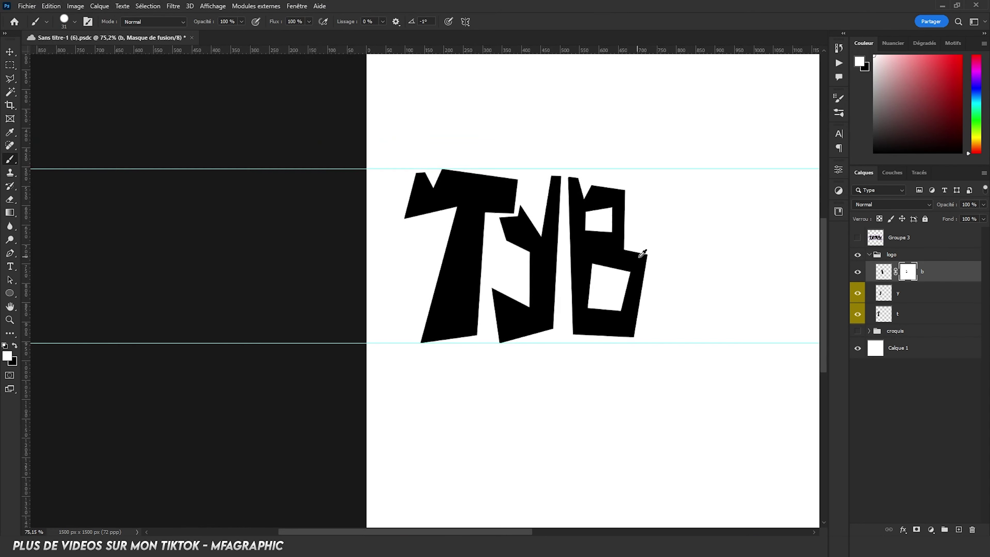
mouse_move(644, 256)
mouse_down()
mouse_move(429, 337)
mouse_move(474, 273)
mouse_up()
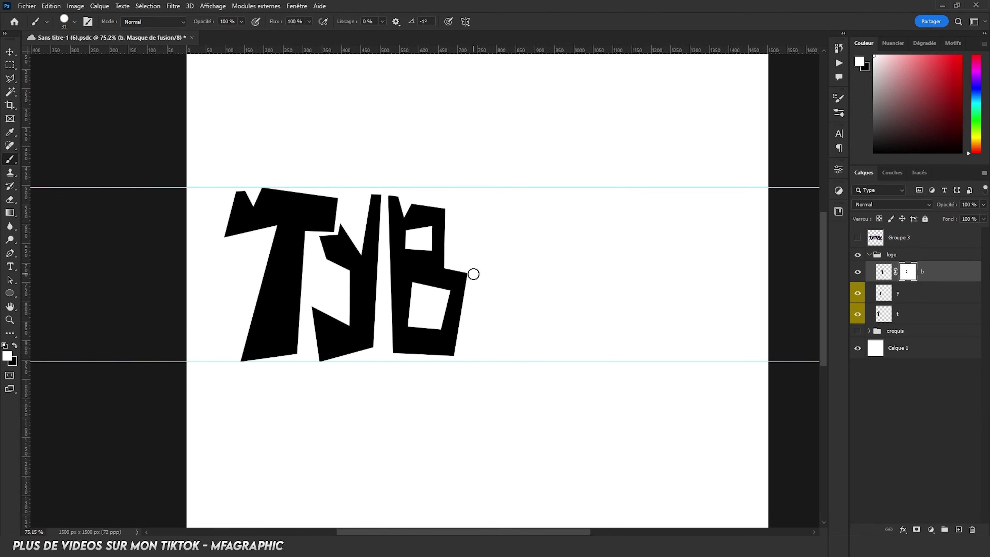
Step: Show the croquis group again, add a new layer above b, and make black the foreground color
click(864, 331)
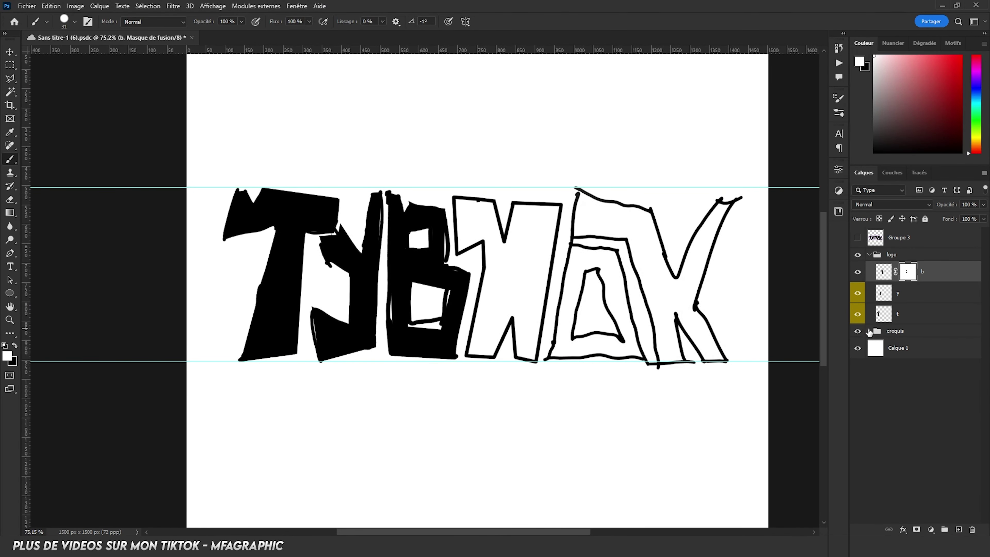
click(961, 529)
key(x)
scroll(520, 258, up, 1)
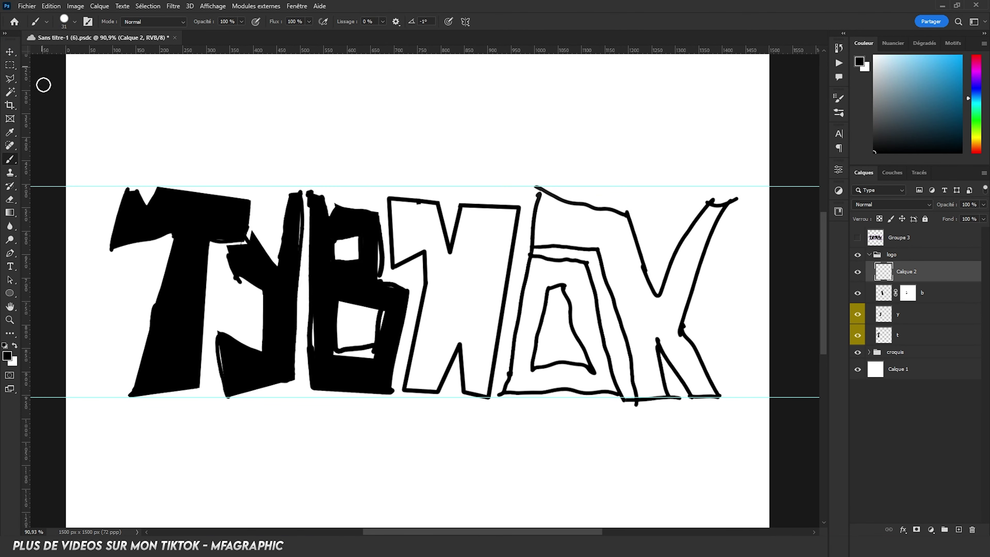
Step: Hide the t, y and b sketches in the croquis group, and name the new layer n with a yellow label
click(867, 353)
click(869, 352)
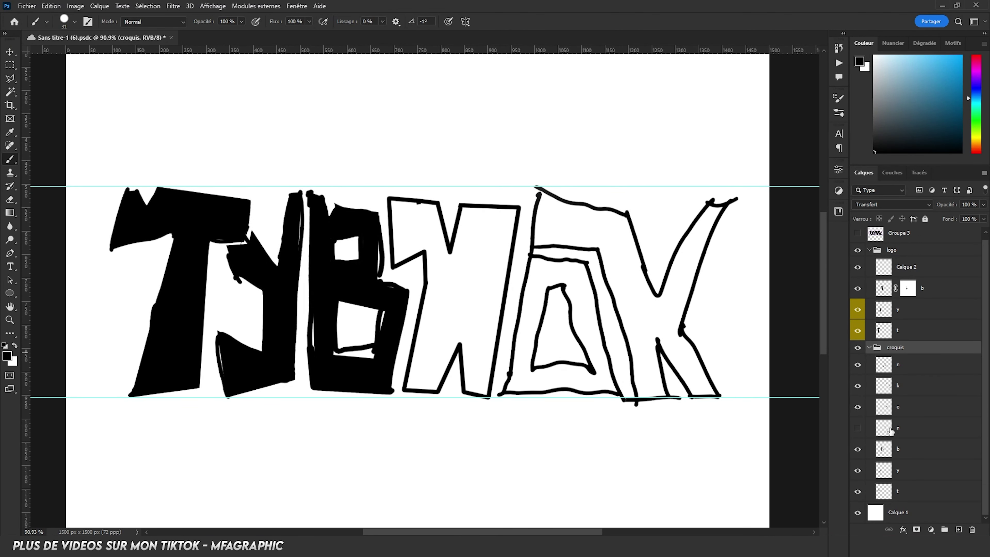
click(869, 347)
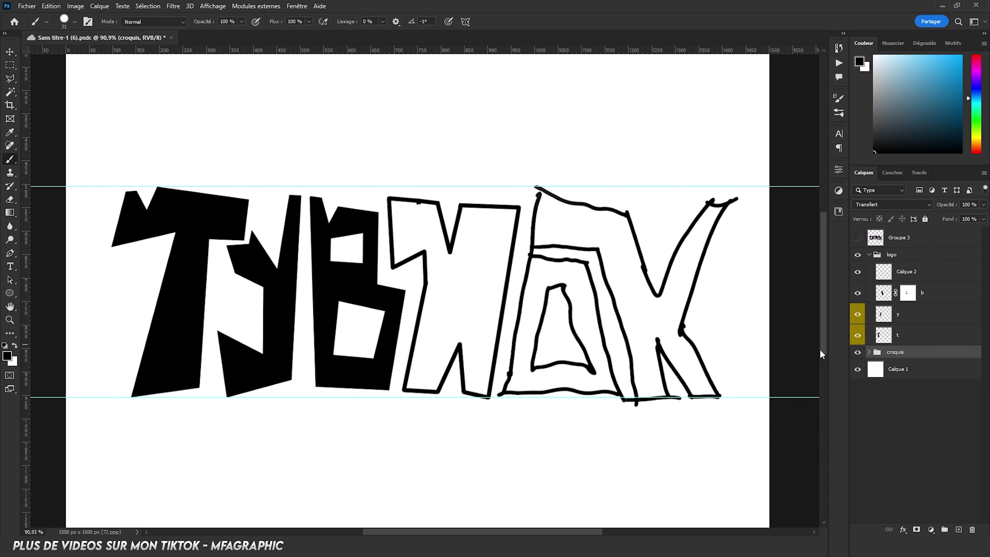
scroll(139, 228, left, 2)
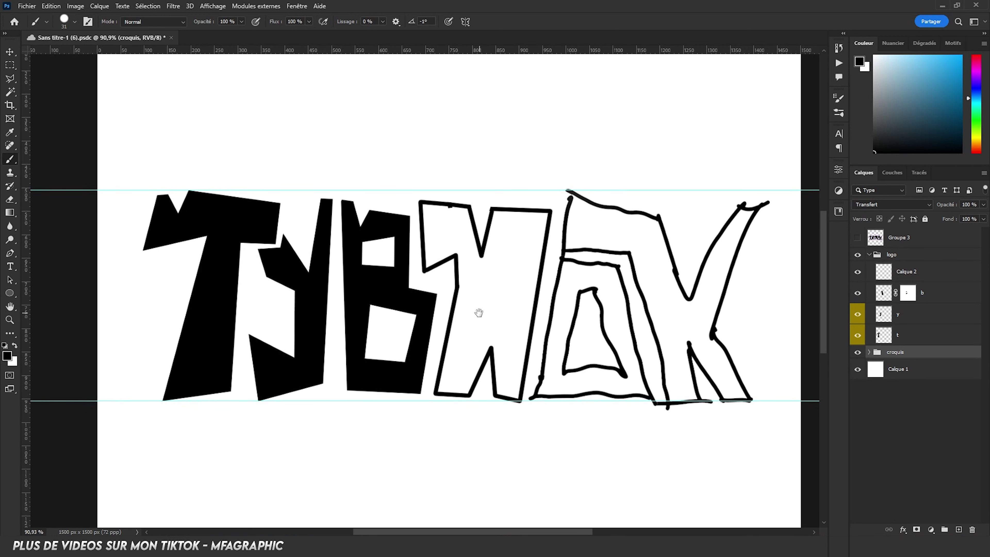
drag(479, 312, 458, 311)
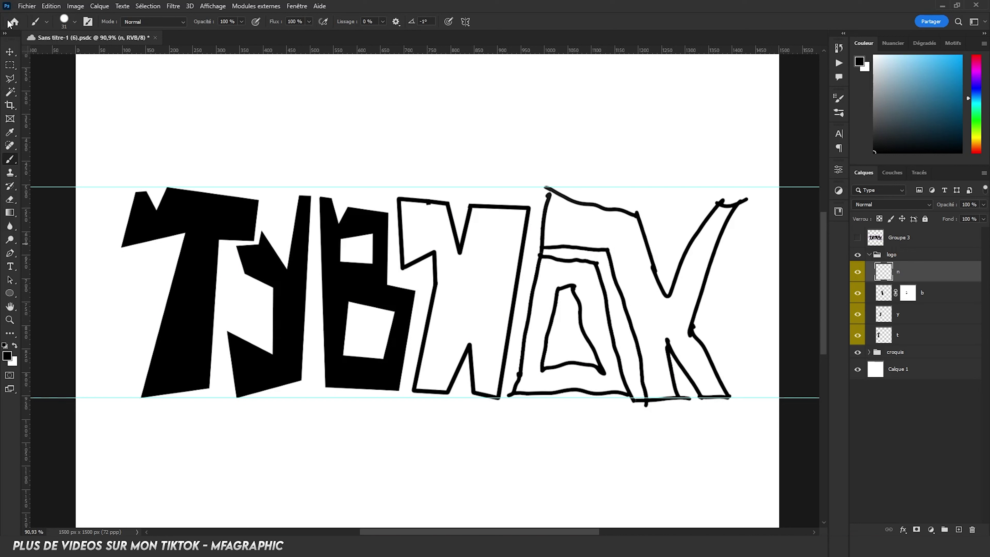
Step: Trace the sketched N with straight-edged corners as a closed Polygonal Lasso selection
click(10, 79)
scroll(428, 262, up, 2)
drag(488, 261, 467, 247)
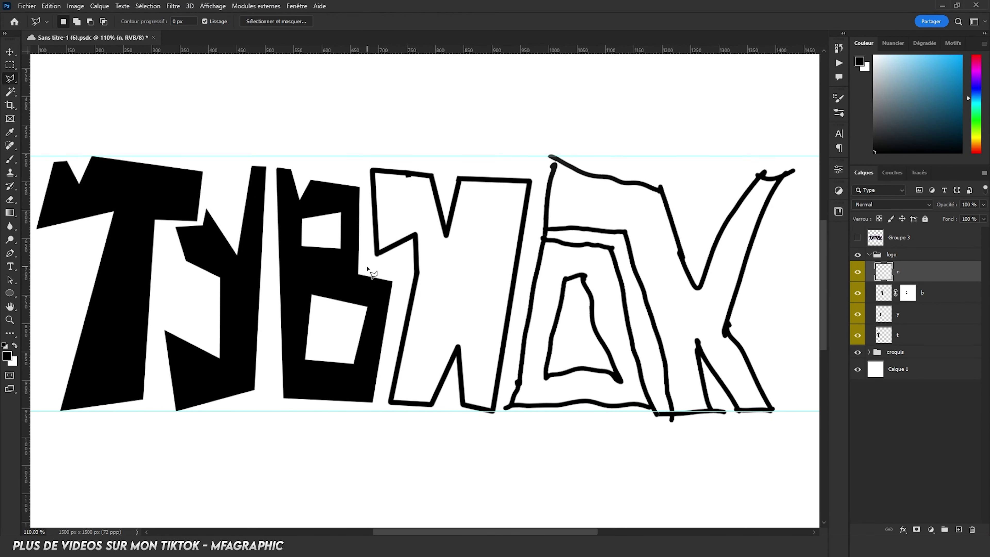
click(386, 274)
key(Escape)
click(369, 262)
click(377, 181)
Step: Hide the croquis group, paint the N selection solid black on the n layer with a 236 px Brush, and deselect
click(858, 352)
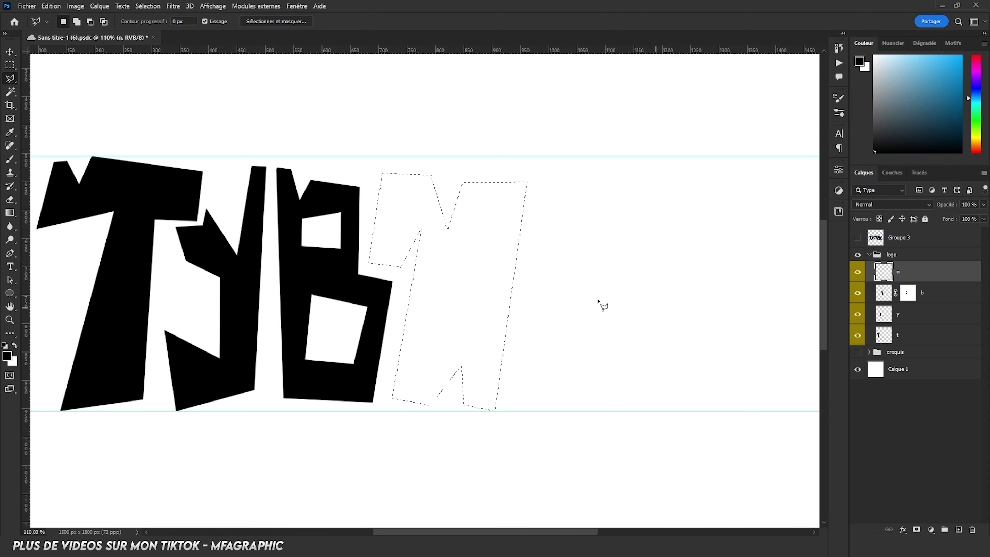
scroll(437, 239, down, 2)
scroll(453, 272, up, 2)
click(9, 159)
mouse_move(457, 206)
mouse_down()
mouse_move(572, 193)
mouse_move(414, 336)
mouse_up()
key(ctrl+d)
scroll(413, 337, down, 2)
scroll(487, 326, up, 2)
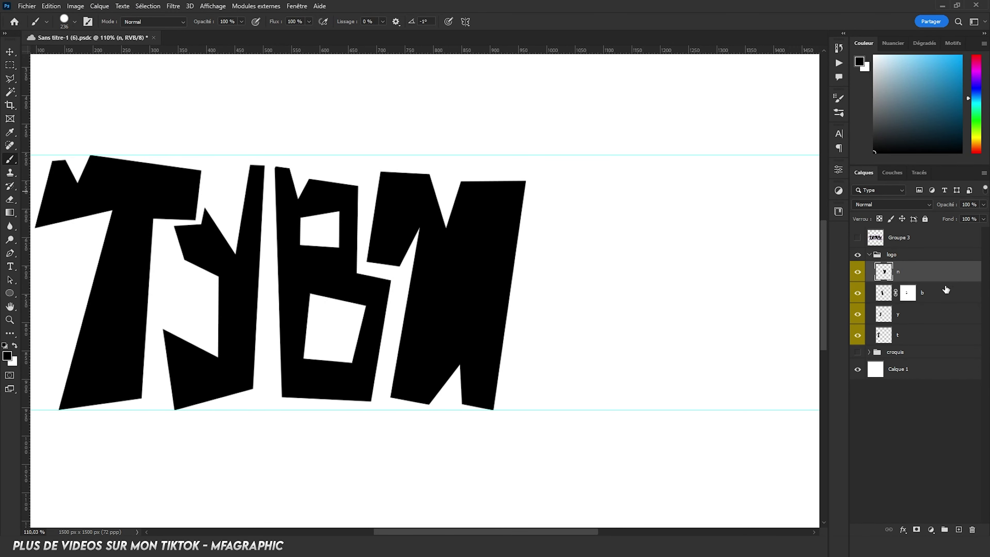
Step: Select a polygonal area over the notch in the N's base and paint it solid black
scroll(413, 386, up, 4)
drag(500, 386, 487, 356)
scroll(470, 332, up, 3)
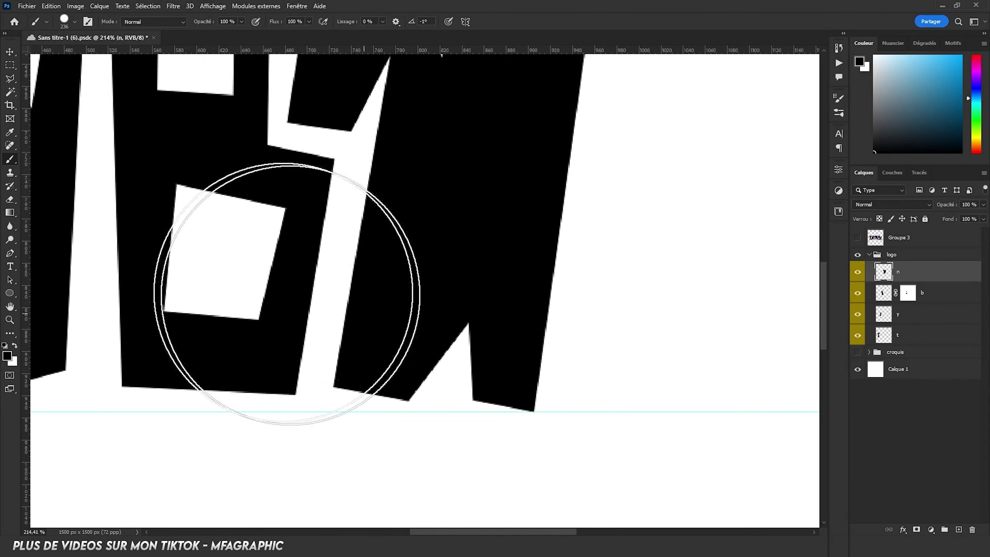
click(15, 79)
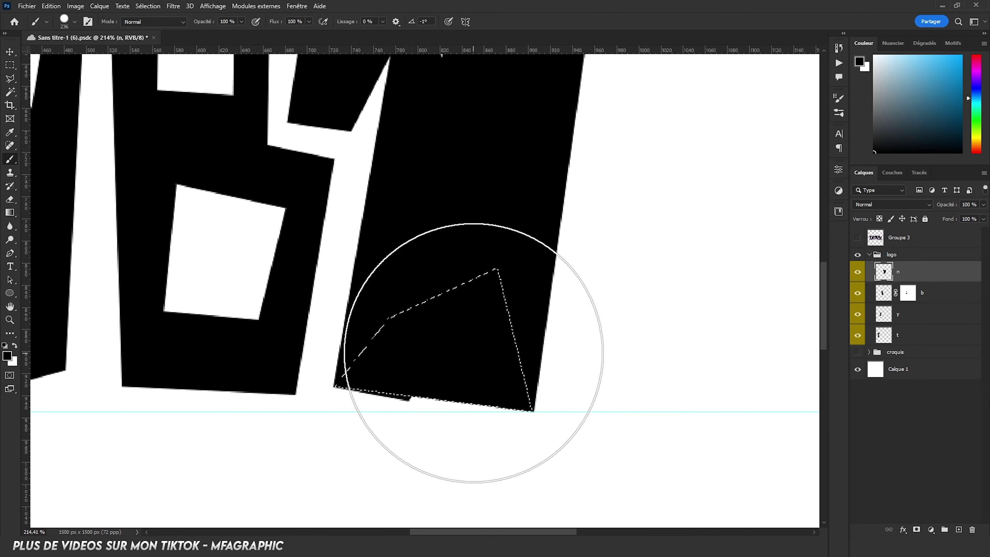
Step: Invert the polygonal selection, erase the sliver protruding below the N's base, and clear the selection
key(m)
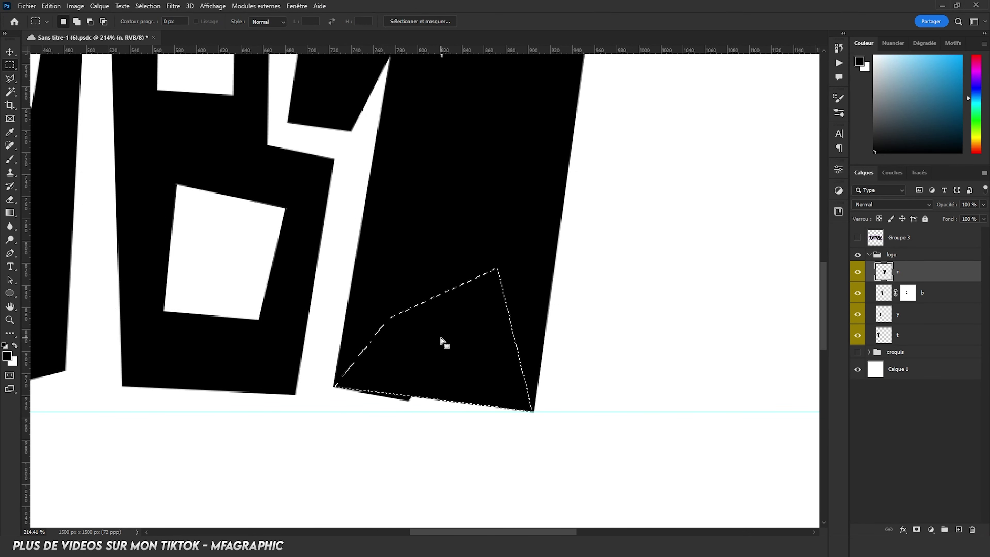
right_click(441, 339)
click(464, 353)
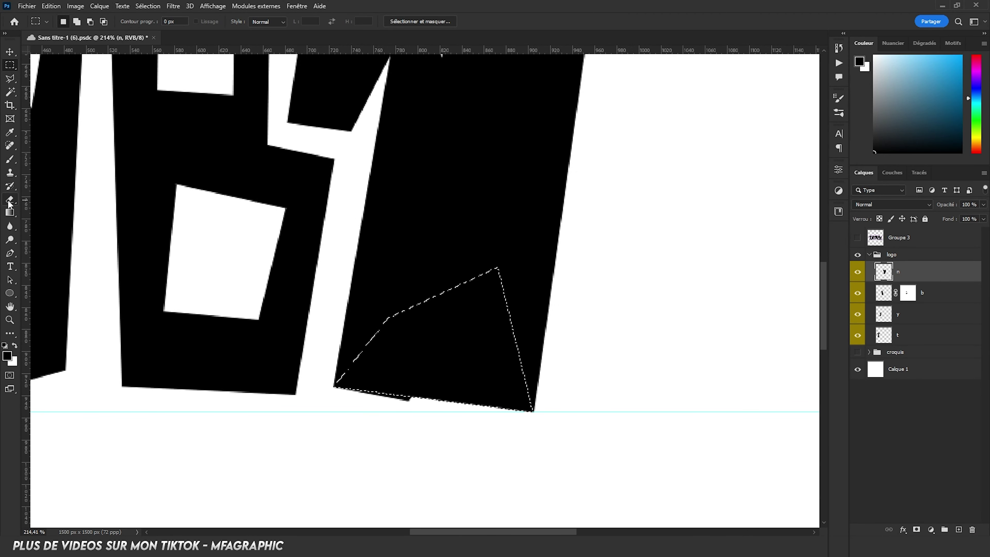
click(10, 199)
mouse_move(489, 382)
mouse_down()
mouse_move(283, 355)
mouse_move(207, 359)
mouse_up()
key(ctrl+z)
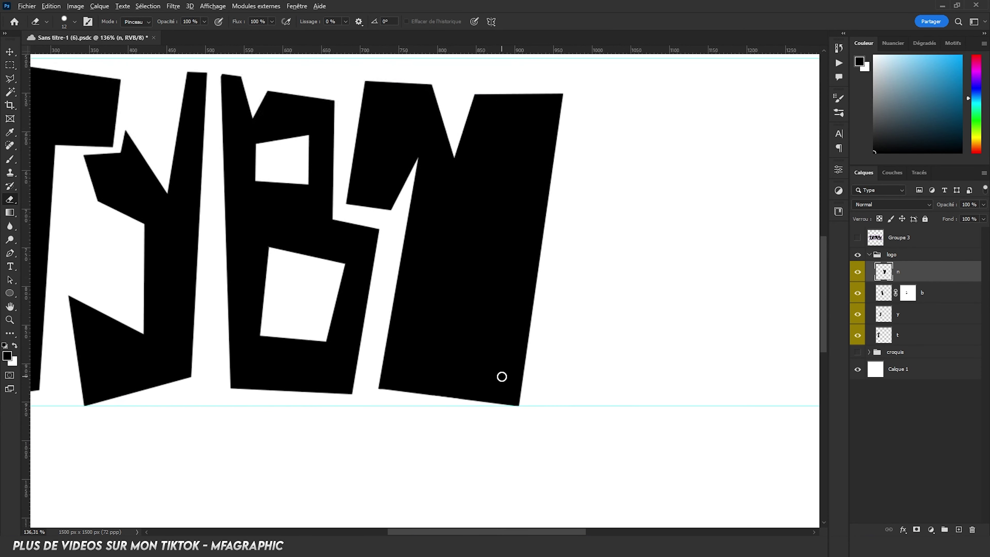
Step: Cut a new narrow triangular notch into the N's base, nearer its right corner, using the Polygonal Lasso
key(l)
scroll(502, 417, down, 3)
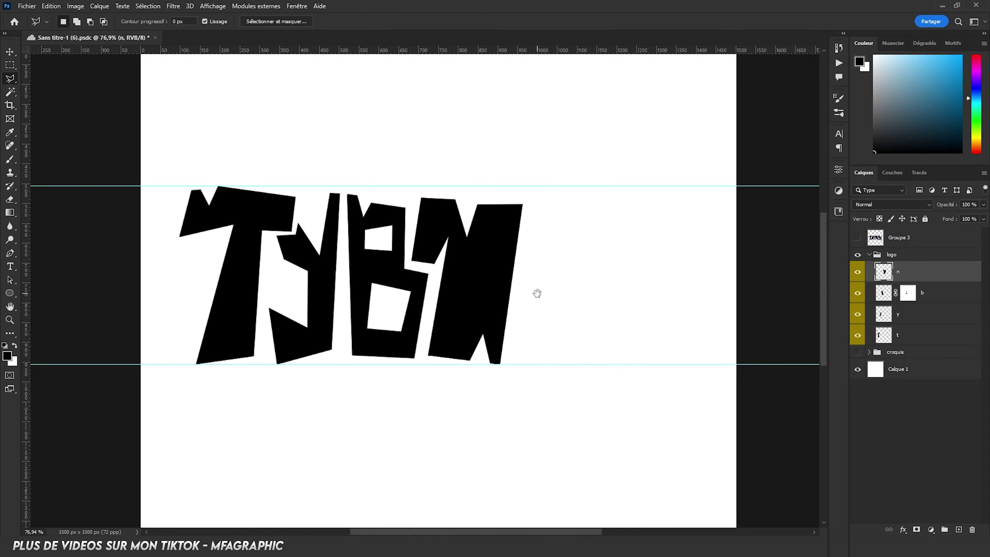
Step: Show the croquis group and add a new layer above n with a yellow (Jaune) label
click(857, 352)
scroll(542, 274, up, 3)
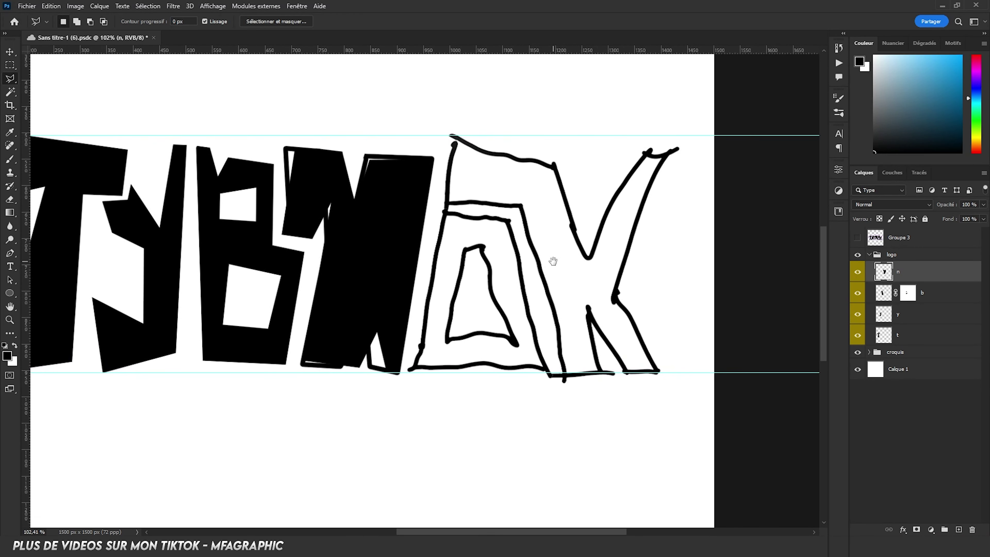
click(958, 530)
right_click(956, 528)
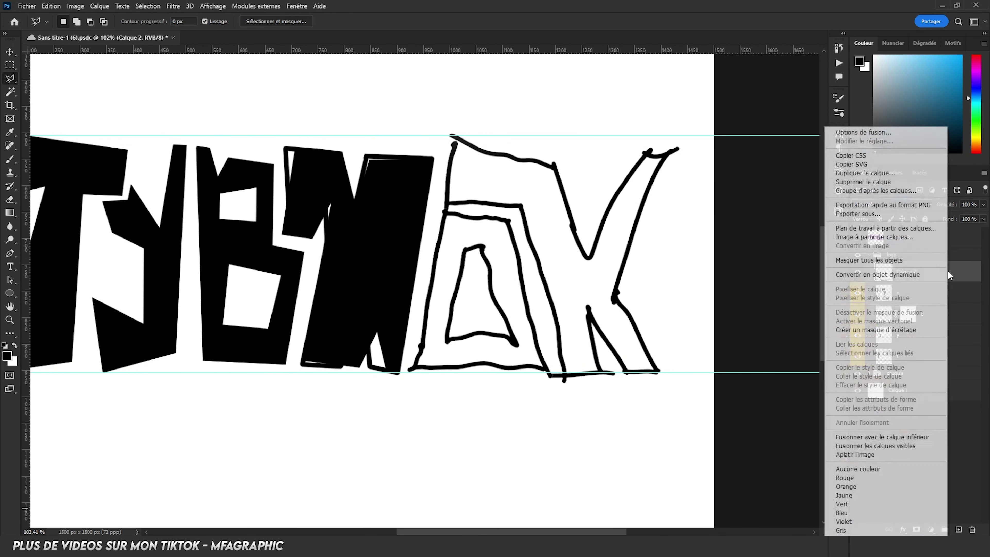
click(862, 495)
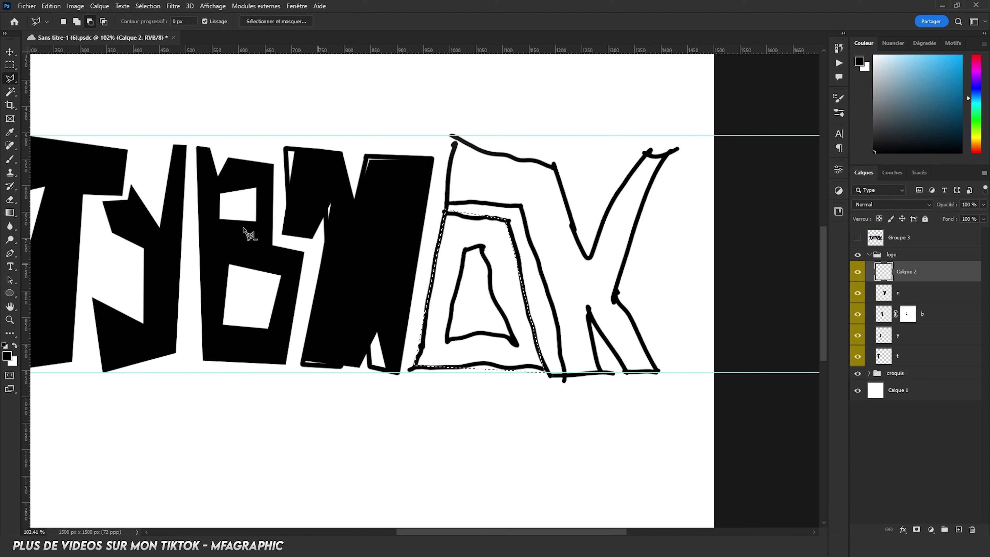
Step: Select the O's four-sided outline minus its inner counter with the Polygonal Lasso, fill it black on the new layer, and deselect
click(447, 339)
click(464, 248)
click(483, 245)
double_click(509, 335)
click(10, 159)
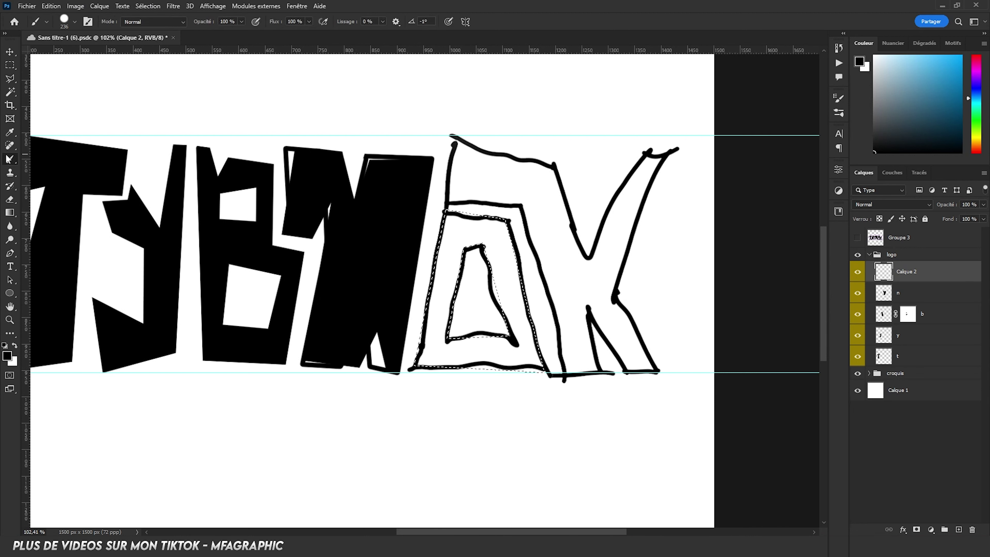
key(alt+BackSpace)
key(ctrl+d)
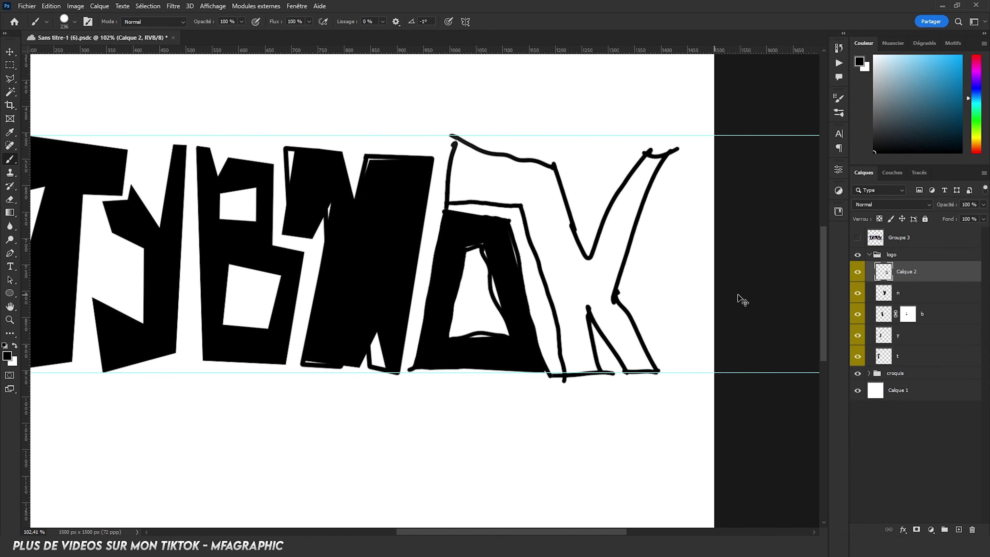
Step: Rename the O's layer as o
double_click(912, 273)
text(o)
key(Return)
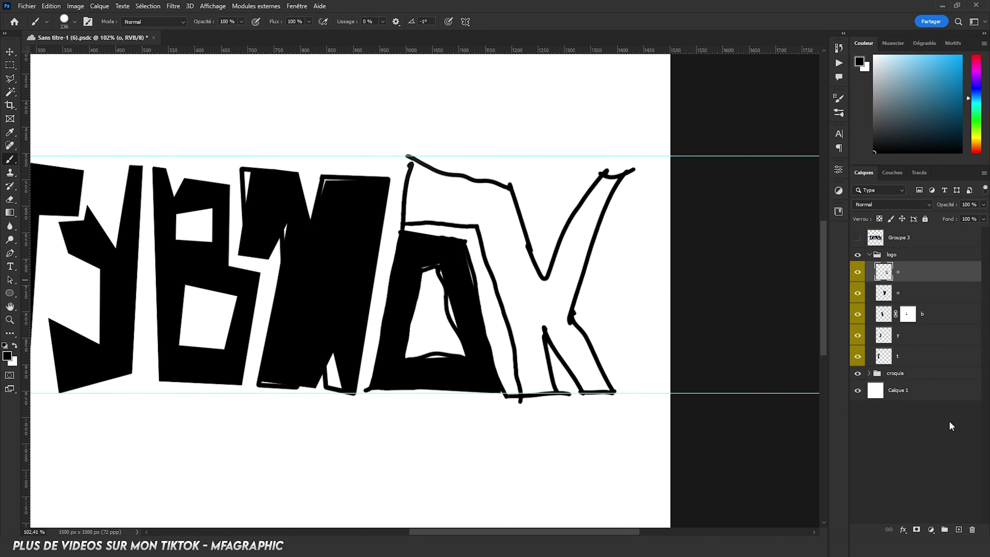
Step: Add a new layer above o, select the K's outline with the Polygonal Lasso, paint it black, and deselect
click(959, 529)
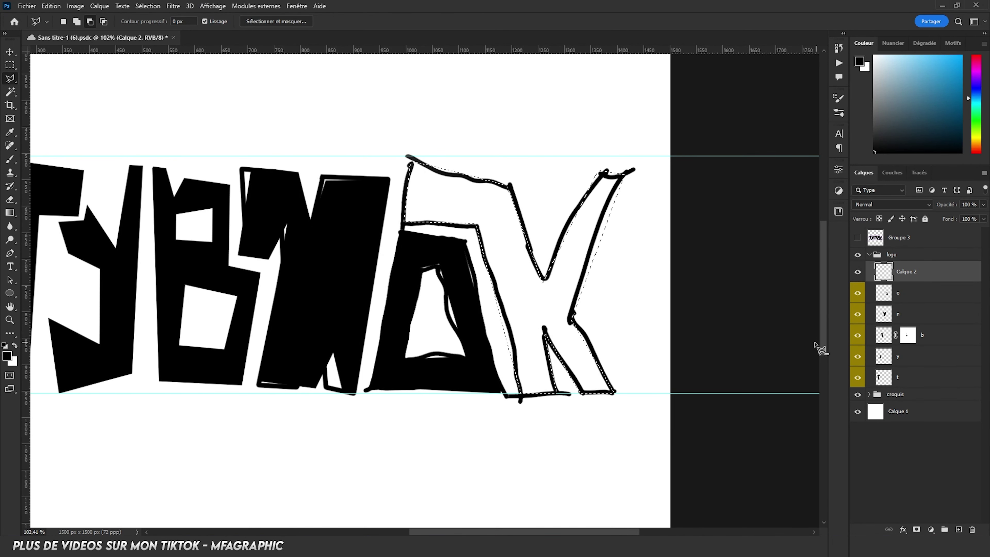
click(10, 159)
mouse_move(421, 184)
mouse_down()
mouse_move(464, 232)
mouse_move(513, 213)
mouse_move(577, 232)
mouse_up()
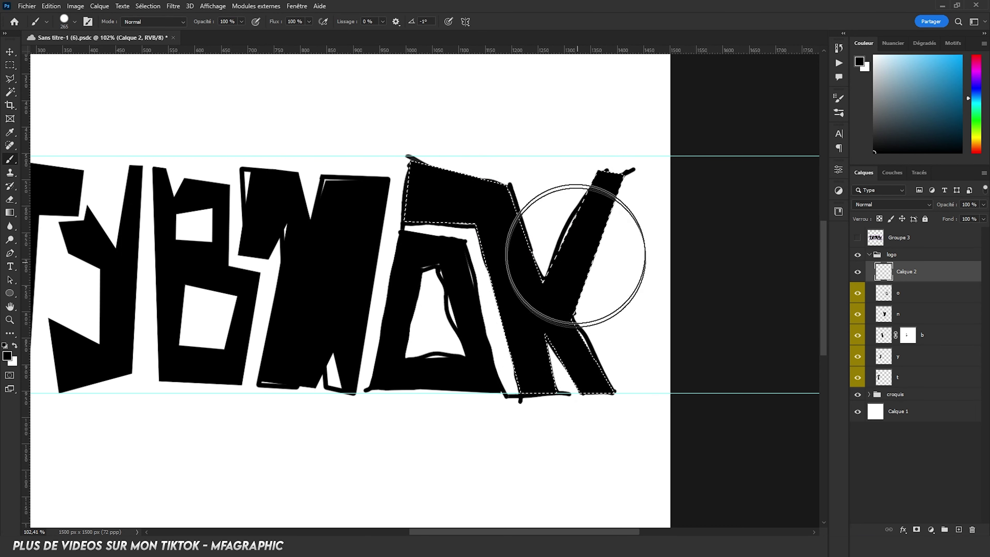
key(ctrl+d)
Step: Hide the croquis group and rename the K's layer as k
click(857, 394)
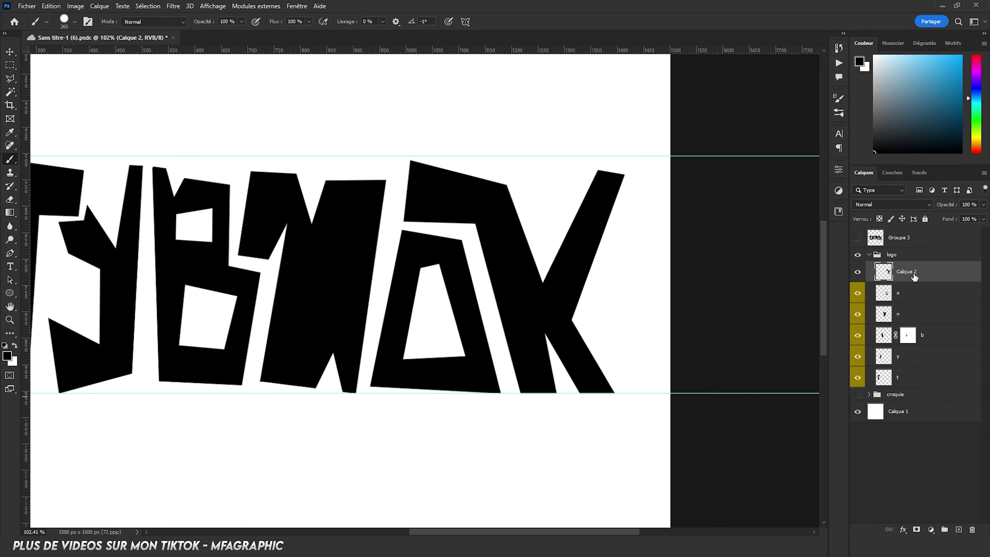
double_click(907, 272)
text(k)
key(Return)
scroll(533, 263, down, 5)
scroll(439, 268, up, 2)
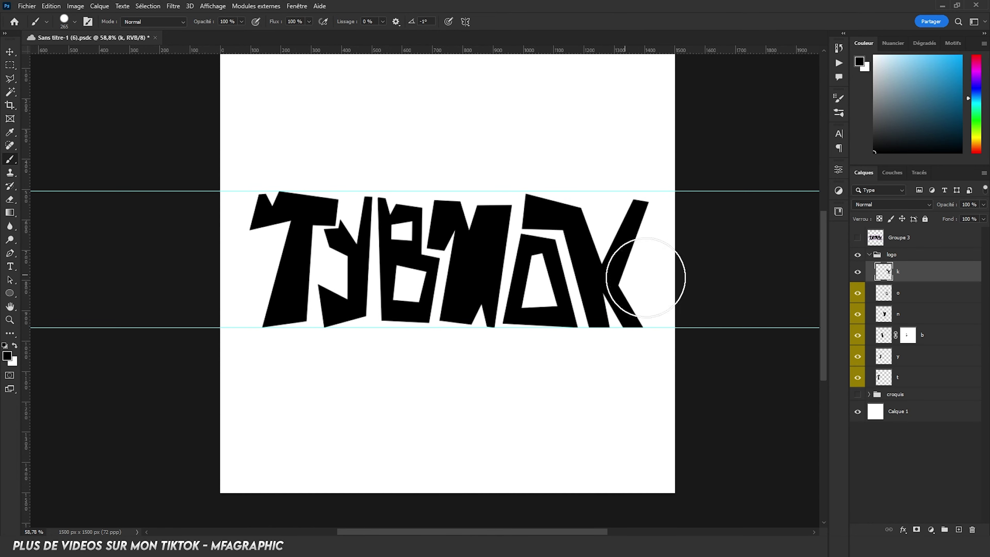
Step: Collapse and duplicate the logo group, then merge the original logo group beneath the copy into a single layer
click(875, 256)
click(870, 255)
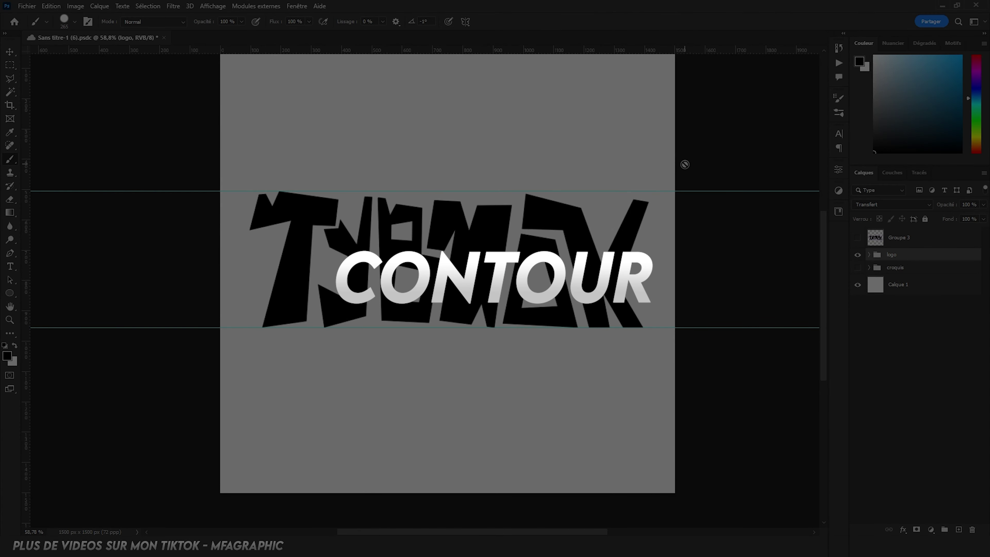
key(ctrl+j)
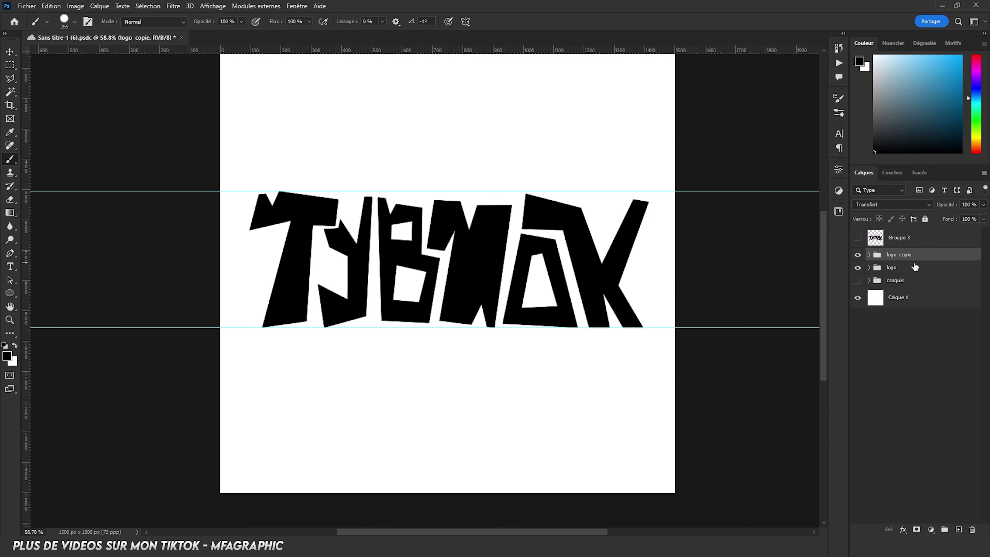
click(915, 267)
key(ctrl+e)
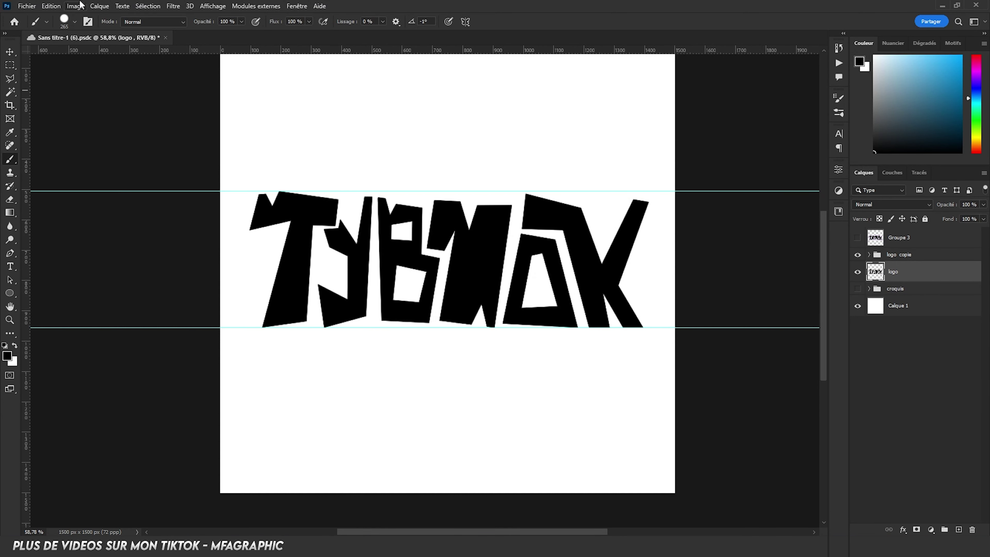
Step: Thicken the merged logo layer with the Minimum filter, preserving Perpendicularité, to form an outline around the letters
click(180, 5)
mouse_move(289, 224)
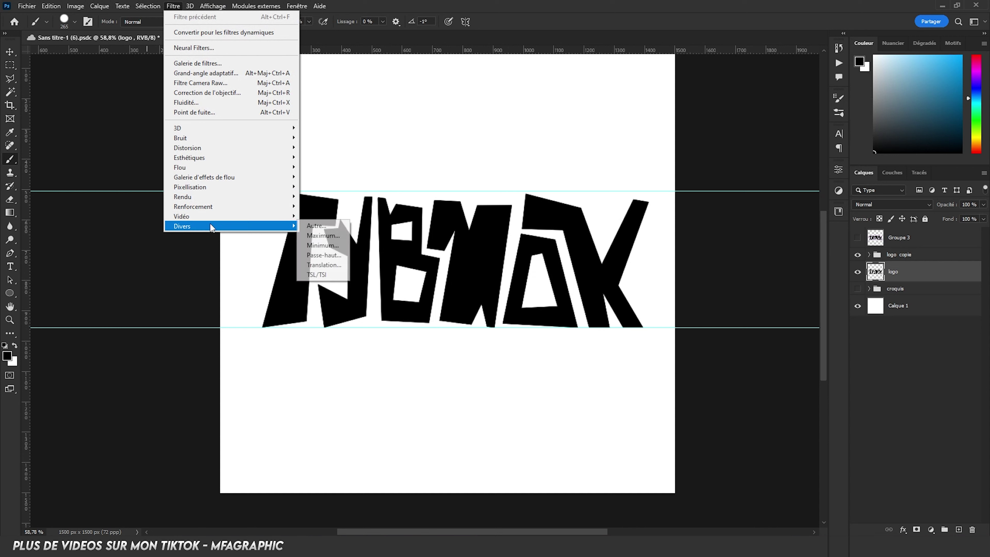
click(314, 246)
drag(421, 263, 425, 263)
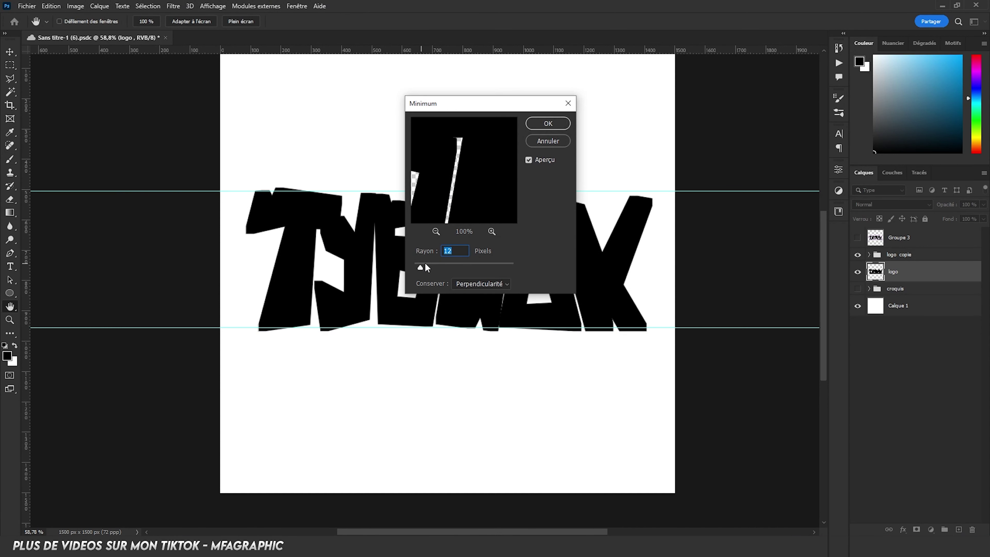
key(Return)
Step: Apply a colour overlay of ff5f5f in Normal mode at 100% opacity to the logo copie group
double_click(933, 256)
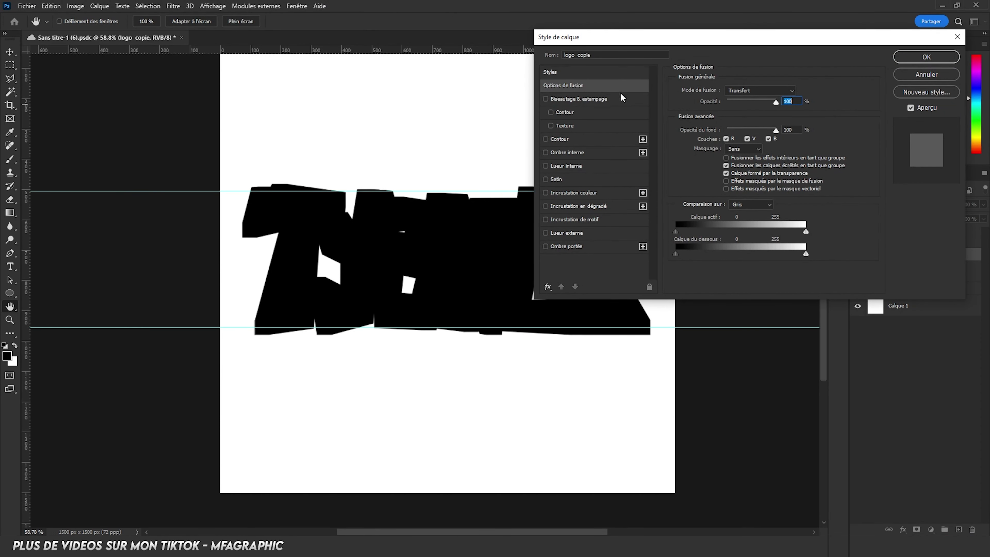
click(575, 193)
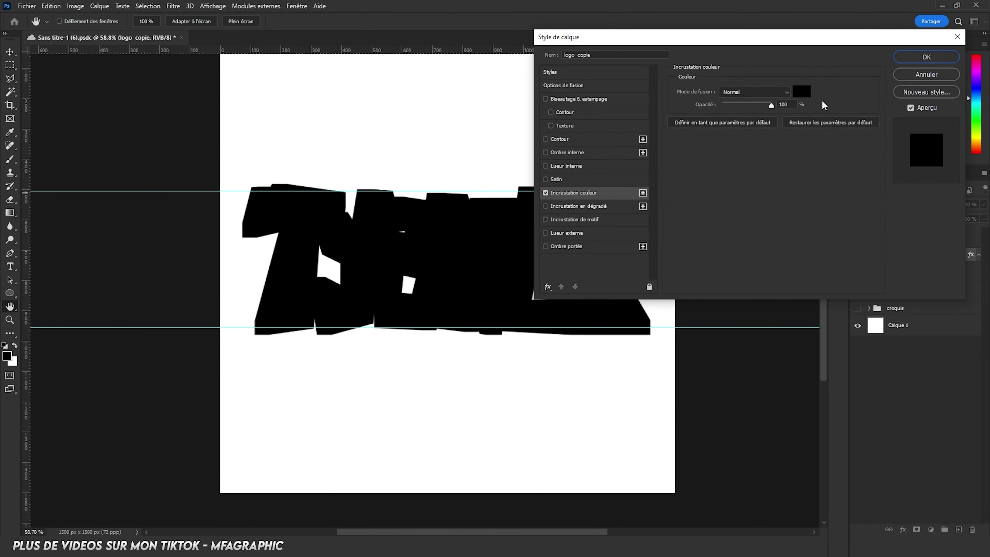
click(808, 92)
click(537, 93)
drag(537, 94, 520, 47)
drag(608, 126, 592, 89)
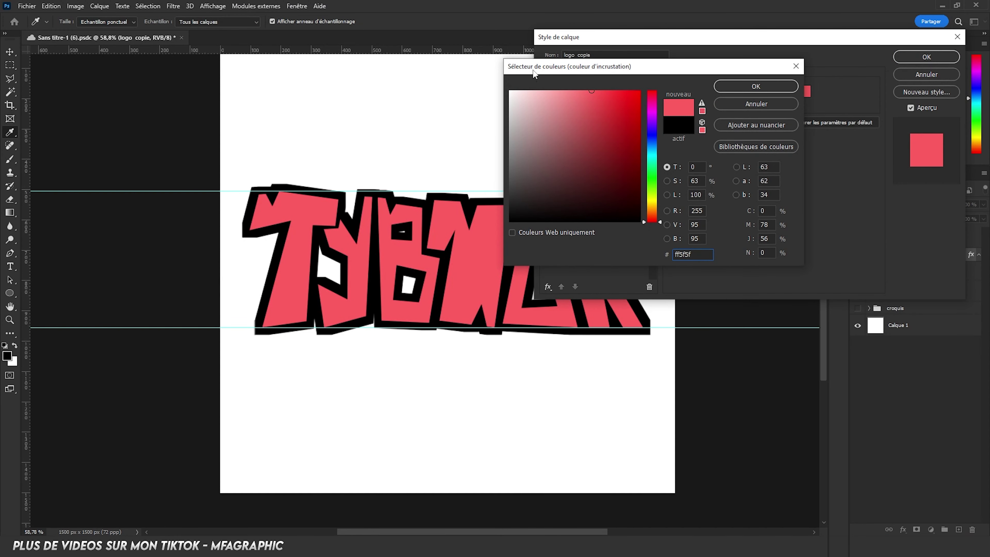
key(Return)
key(Return)
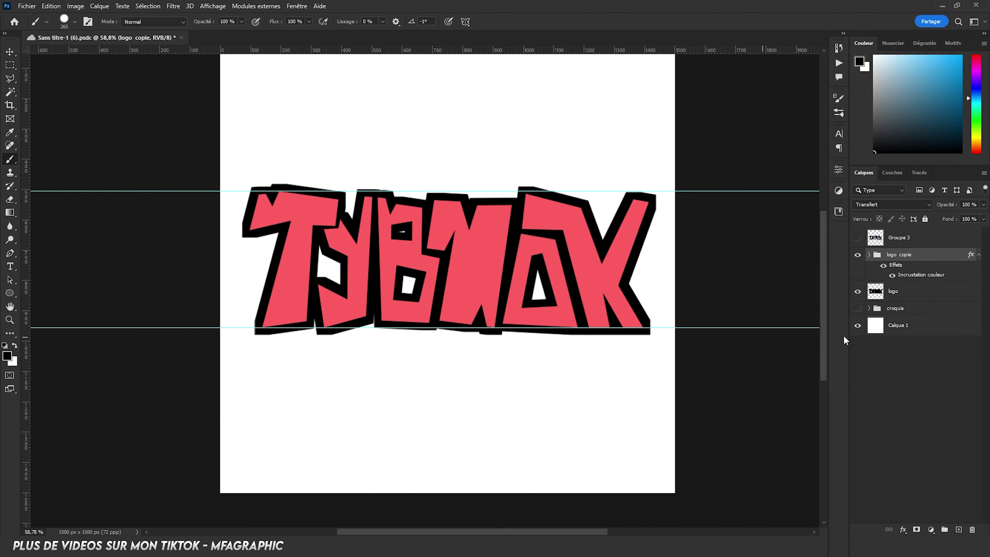
Step: Hide the guides and fill the B's lower counter with black on the merged logo layer using a 119 px brush
click(876, 299)
key(ctrl+h)
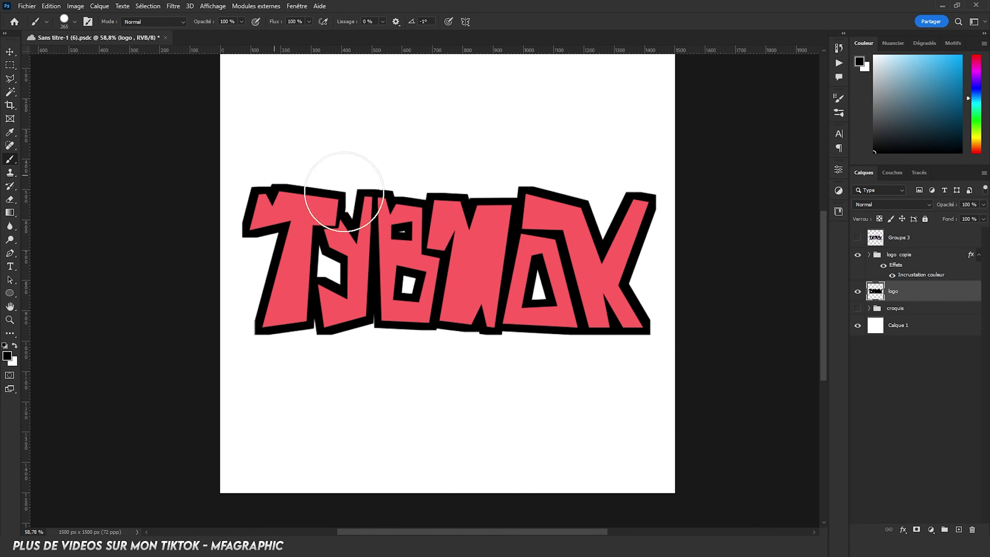
drag(438, 257, 429, 253)
alt+click(426, 303)
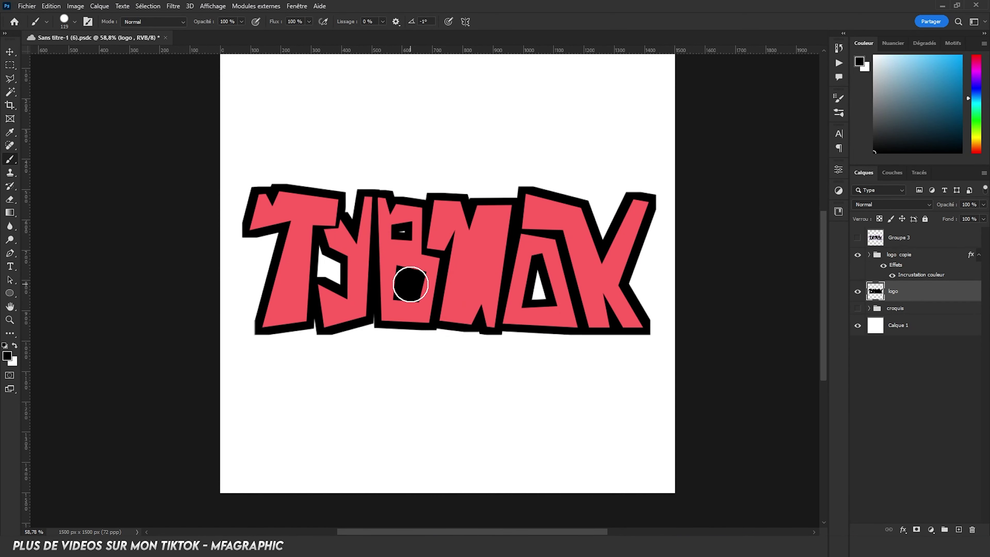